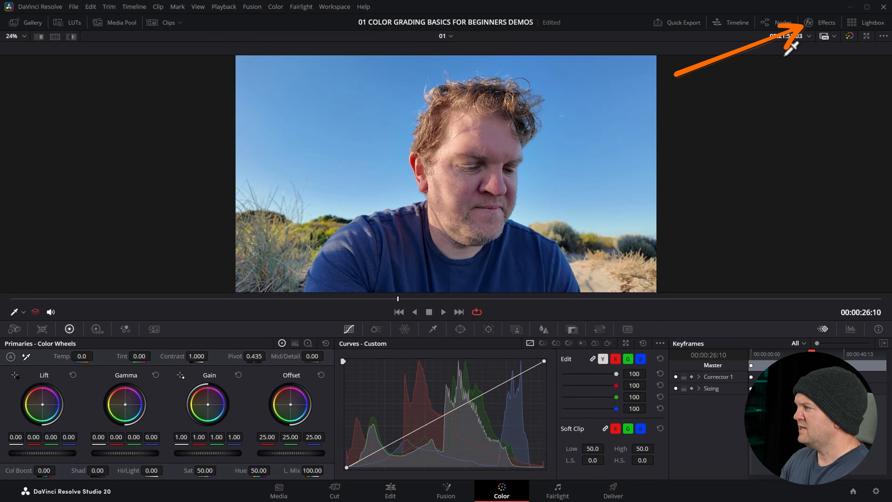
- Show the effects library, browse through the Resolve FX list and locate the Gaussian Blur effect
left_click(832, 23)
left_click_drag(890, 53, 883, 300)
scroll(807, 176, "up", 15)
left_click_drag(806, 106, 703, 105)
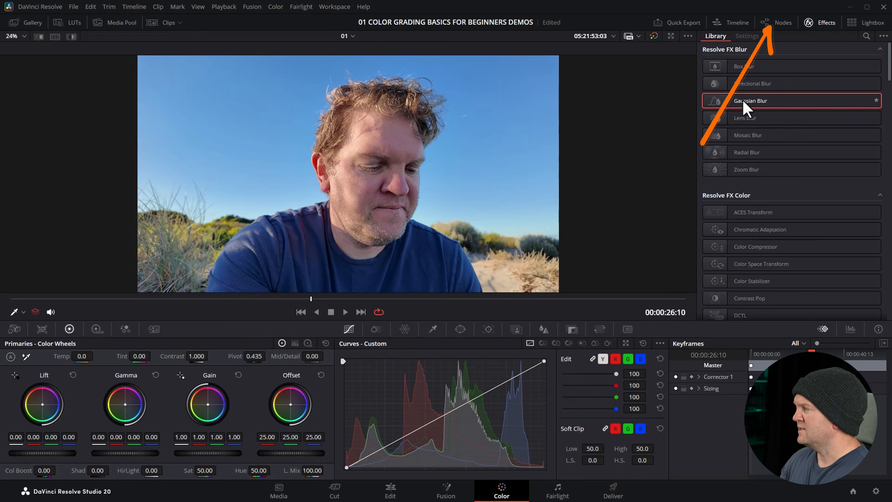
- Show the node graph, widen it and move node 01 closer to its centre
left_click(781, 24)
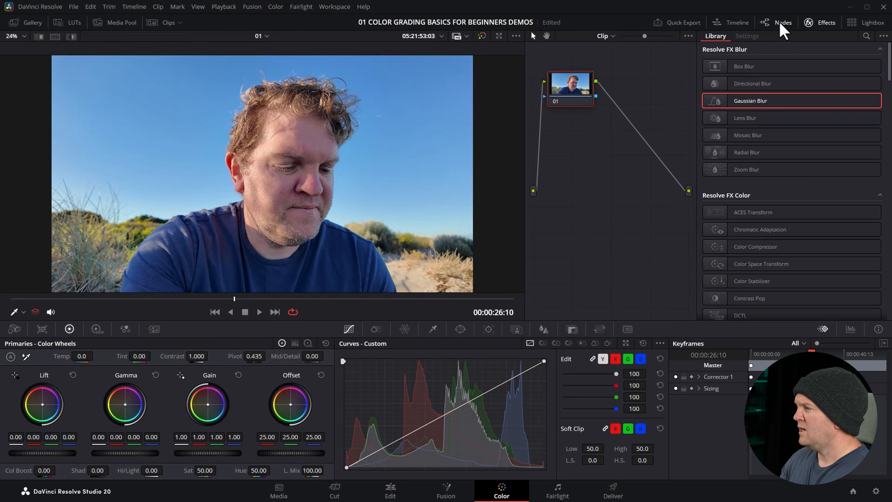
left_click_drag(525, 127, 363, 127)
left_click_drag(403, 88, 480, 141)
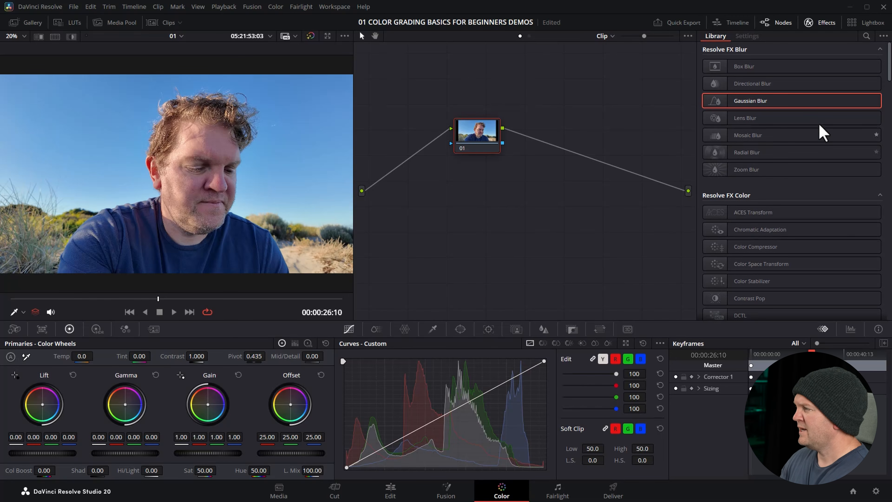
- Apply Gaussian Blur to node 01, set its horizontal and vertical strength to 0.248, and return to the effects library
mouse_move(808, 109)
left_mouse_down()
mouse_move(712, 92)
mouse_move(522, 110)
mouse_move(479, 137)
left_mouse_up()
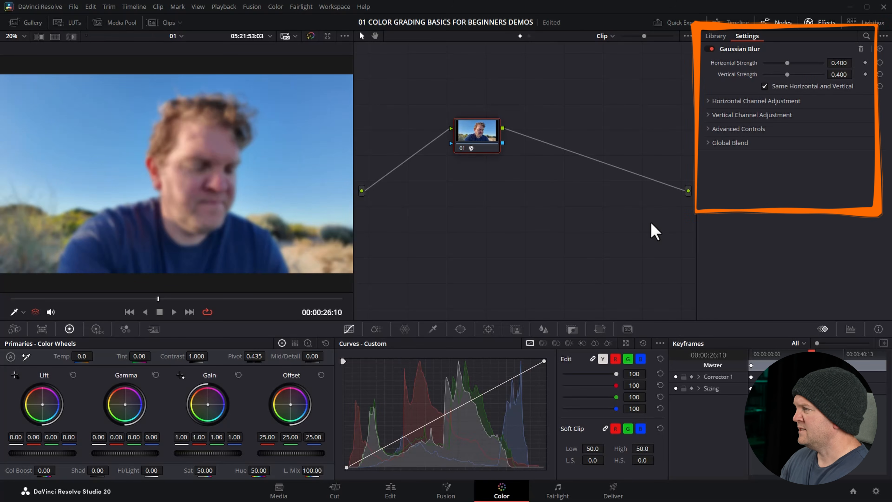
mouse_move(775, 66)
left_mouse_down()
mouse_move(822, 65)
mouse_move(778, 67)
left_mouse_up()
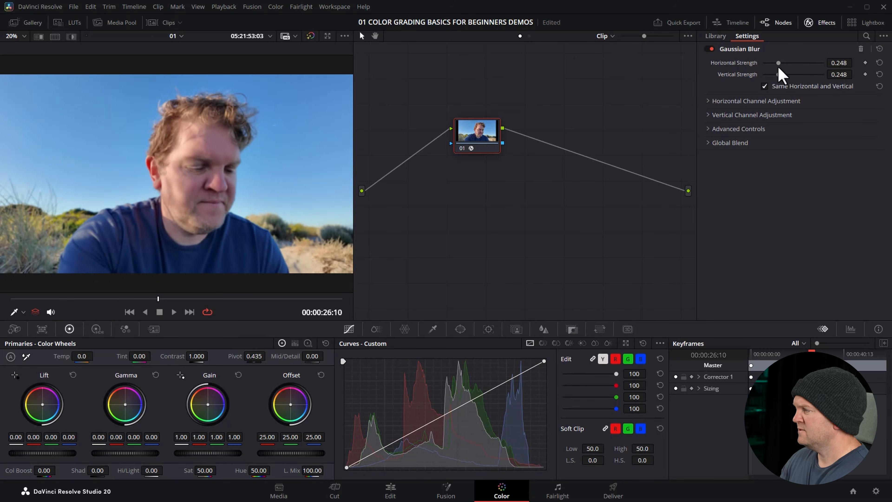
left_click(719, 37)
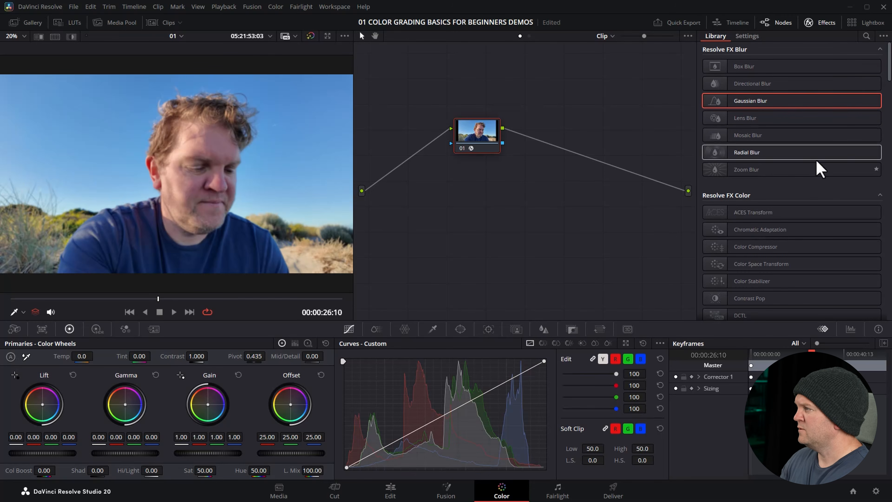
- Hide the effects library and the node graph, and show the mini timeline below the viewer
left_click(826, 23)
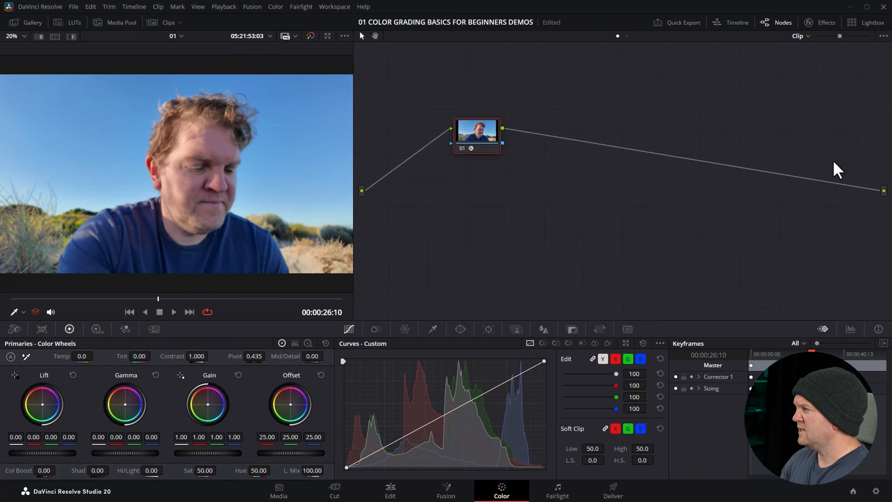
left_click(774, 24)
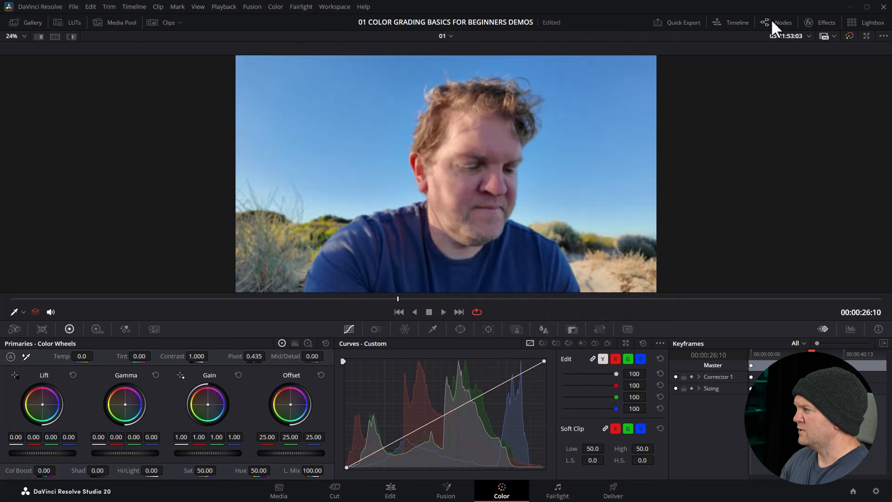
left_click(733, 23)
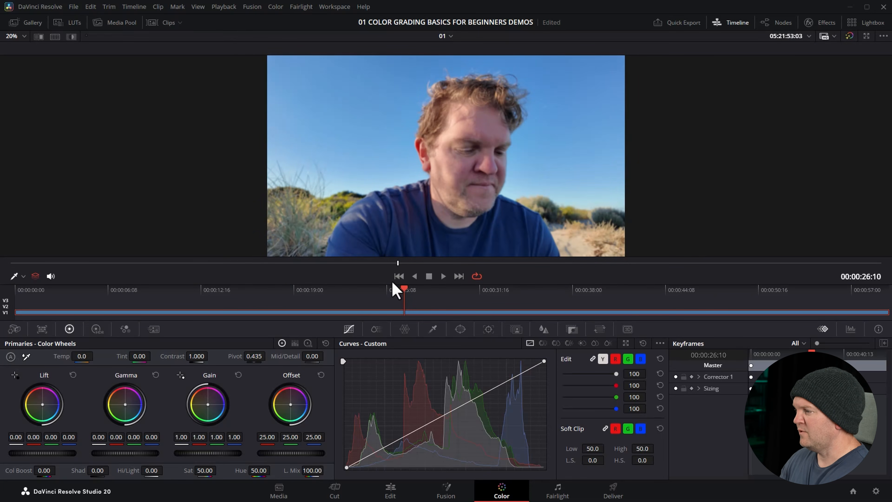
- Split the clip at 00:00:28:03 on the Edit page
left_click_drag(397, 290, 430, 294)
key("shift+4")
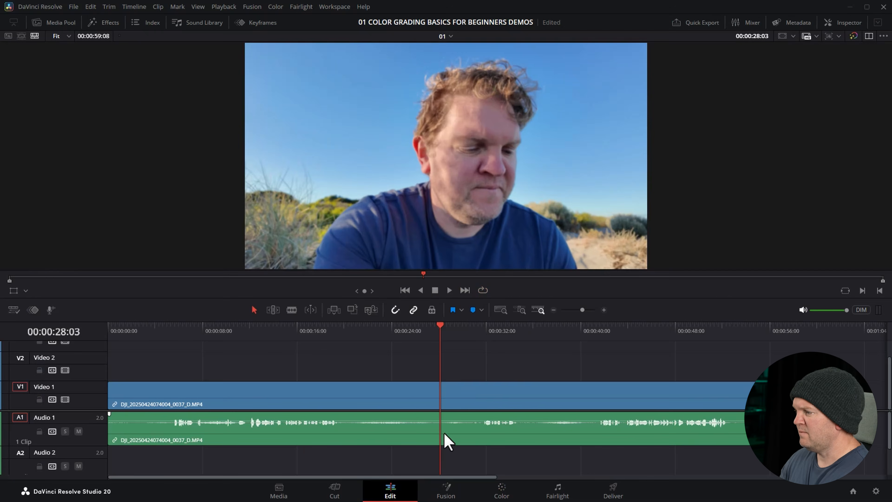
key("ctrl+b")
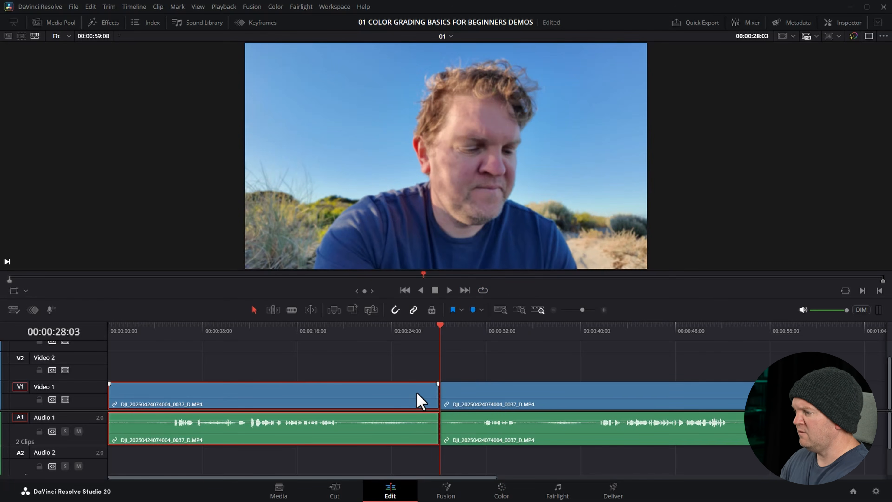
- Return to the Color page and alternate between the two clips in the mini timeline
left_click(510, 490)
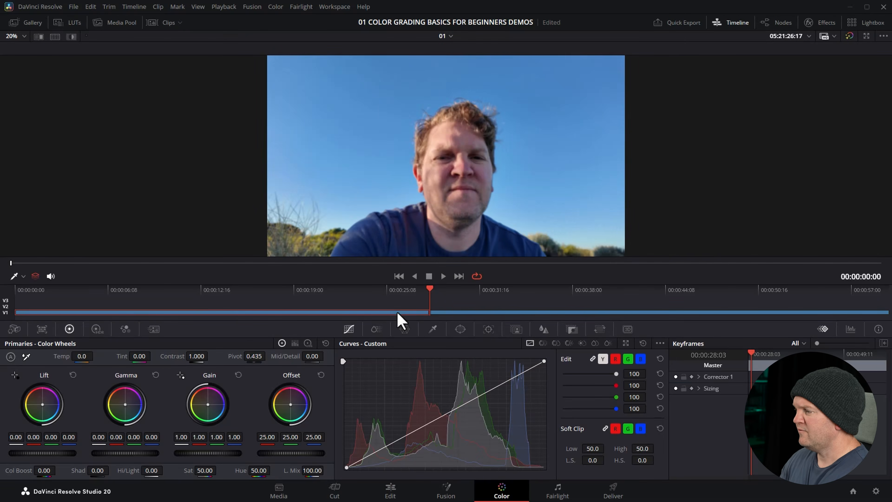
left_click(445, 312)
left_click(412, 312)
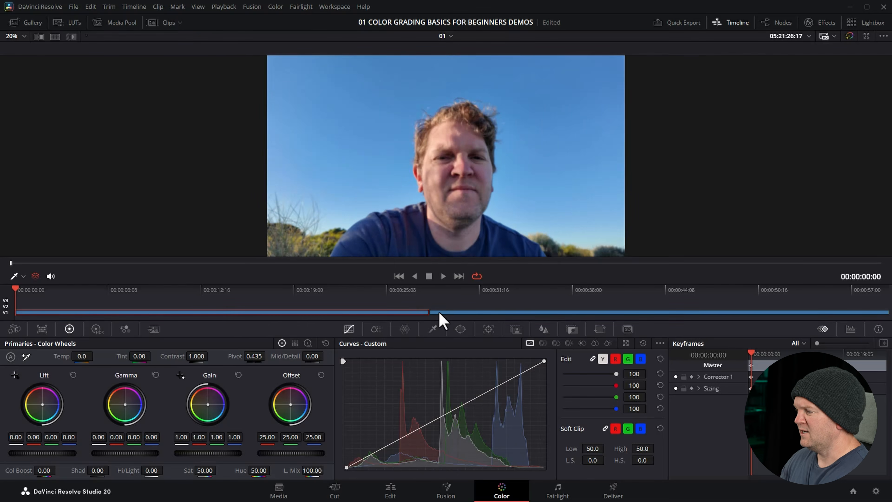
left_click(446, 312)
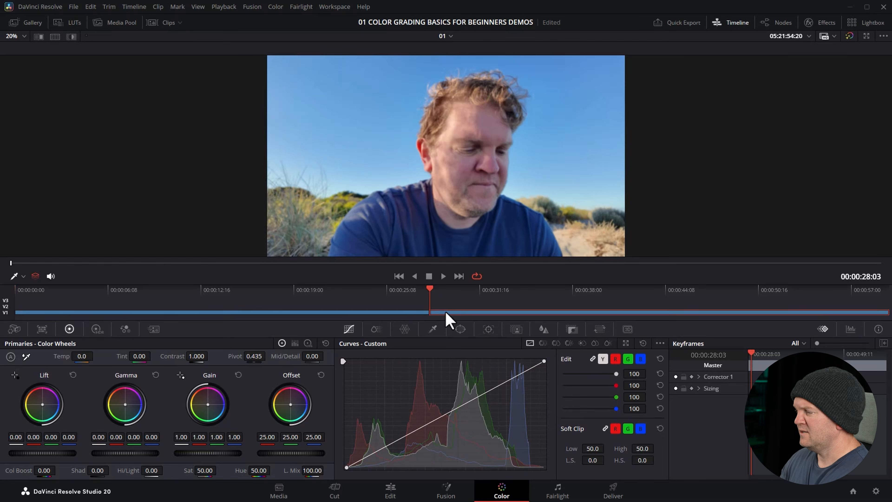
left_click(413, 312)
left_click(446, 311)
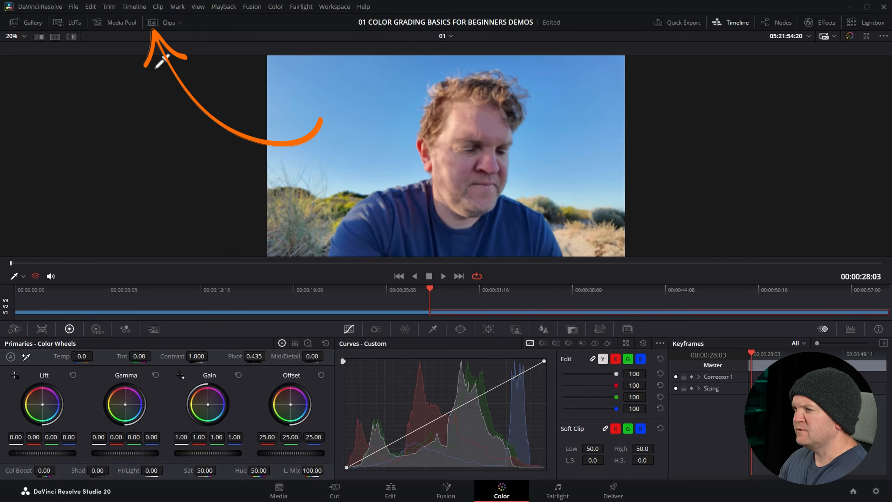
- Show the clip thumbnails and switch back and forth between clips 01 and 02, ending on clip 02
left_click(152, 22)
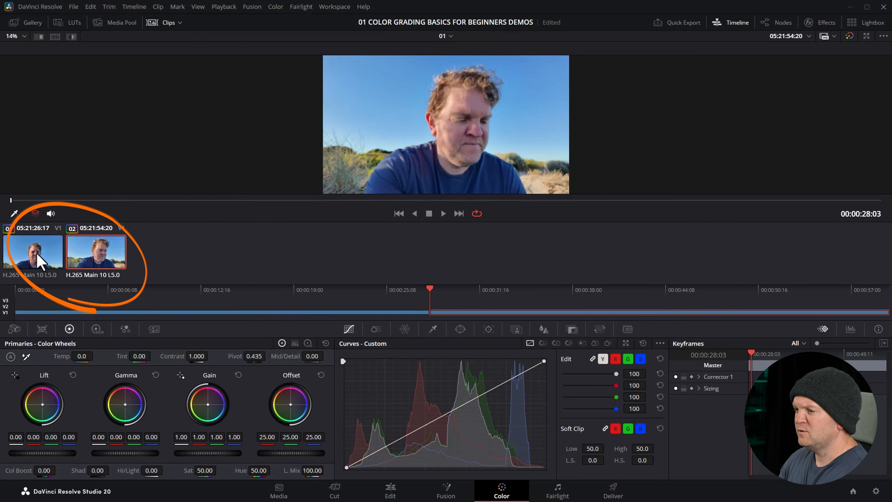
left_click(28, 258)
left_click(84, 257)
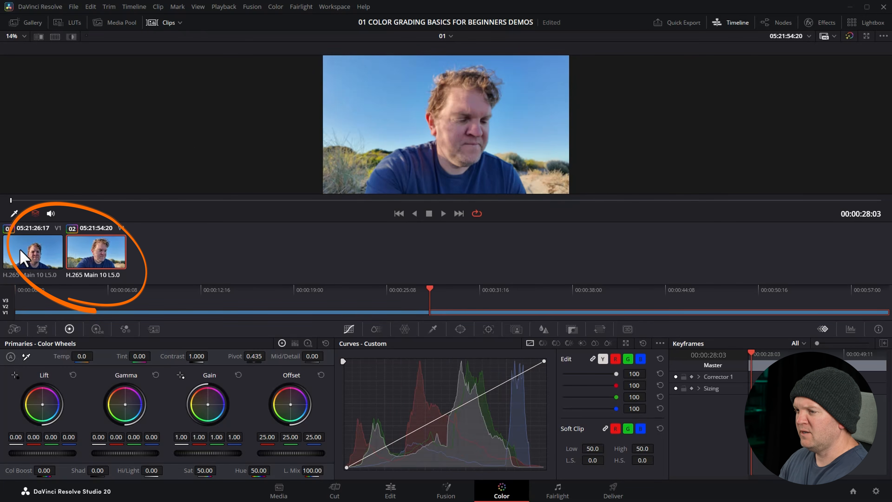
left_click(20, 248)
left_click(102, 256)
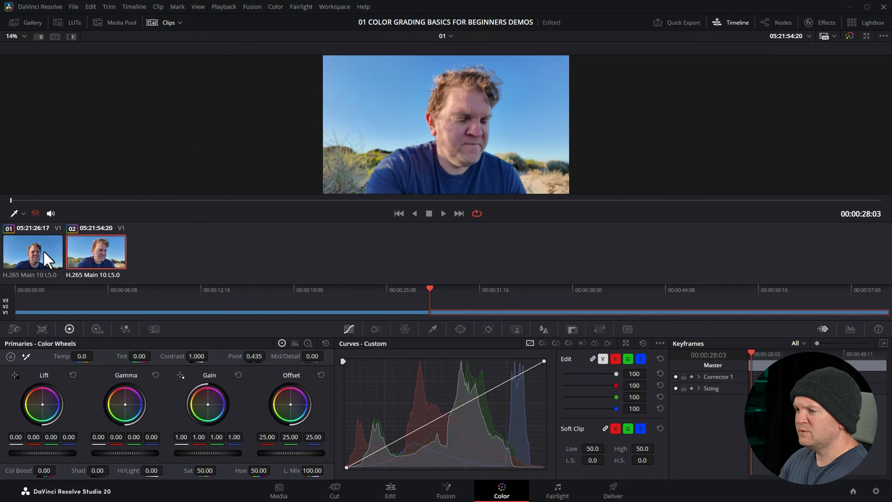
left_click(43, 252)
left_click(89, 252)
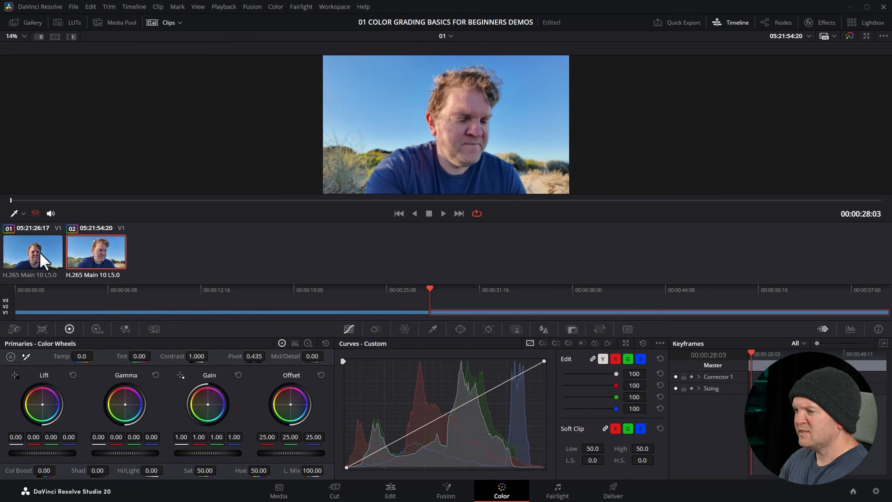
left_click(41, 253)
left_click(88, 260)
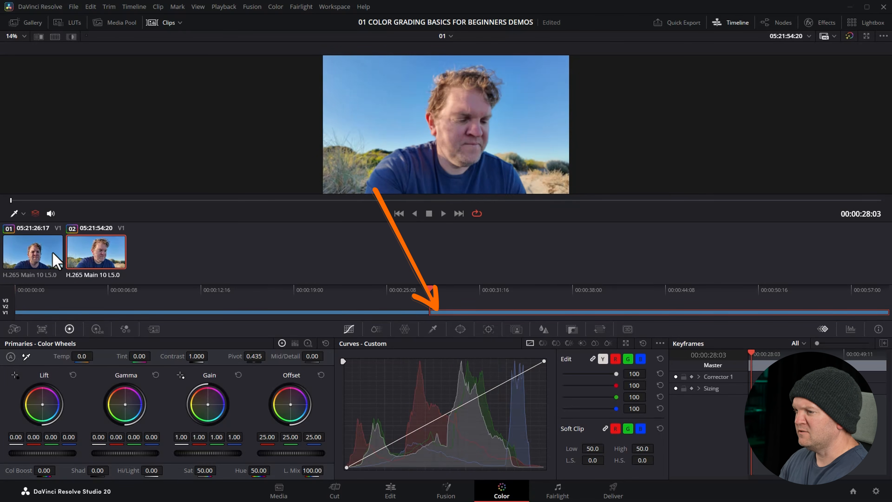
left_click(49, 259)
left_click(85, 258)
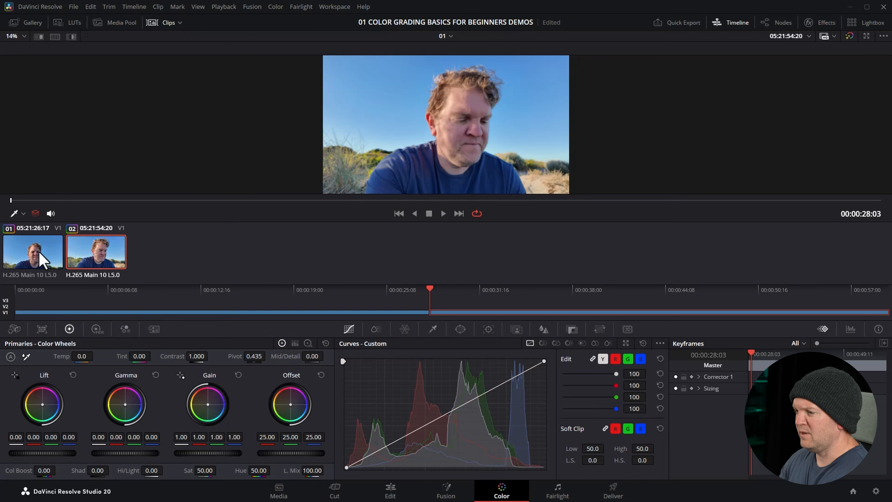
left_click(41, 254)
left_click(95, 256)
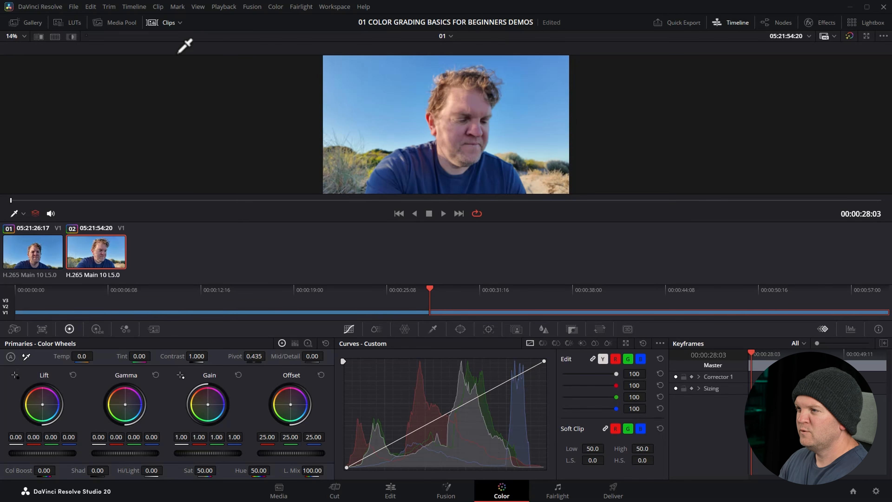
- Review the available clip filter options without applying one, and hide the clip thumbnails
left_click(179, 24)
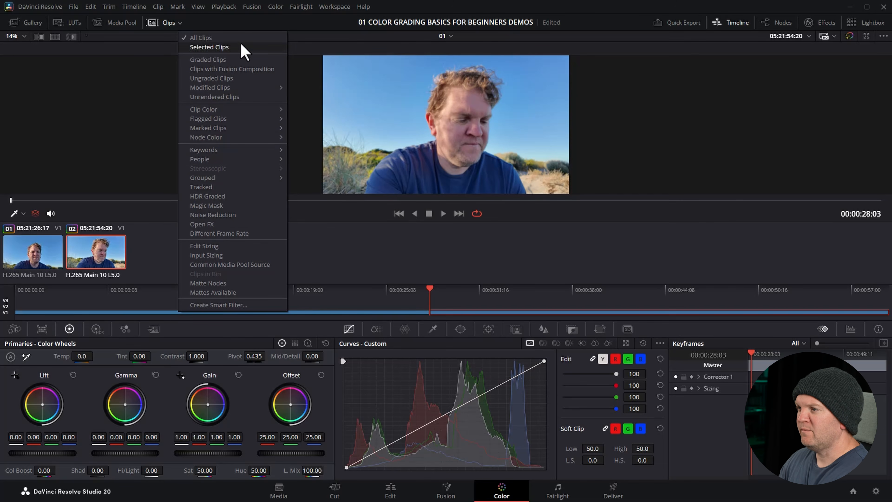
left_click(178, 23)
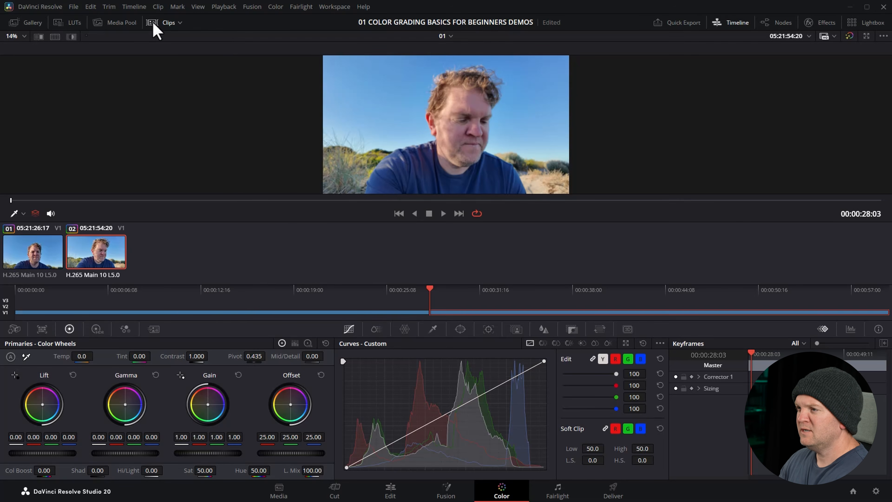
left_click(153, 24)
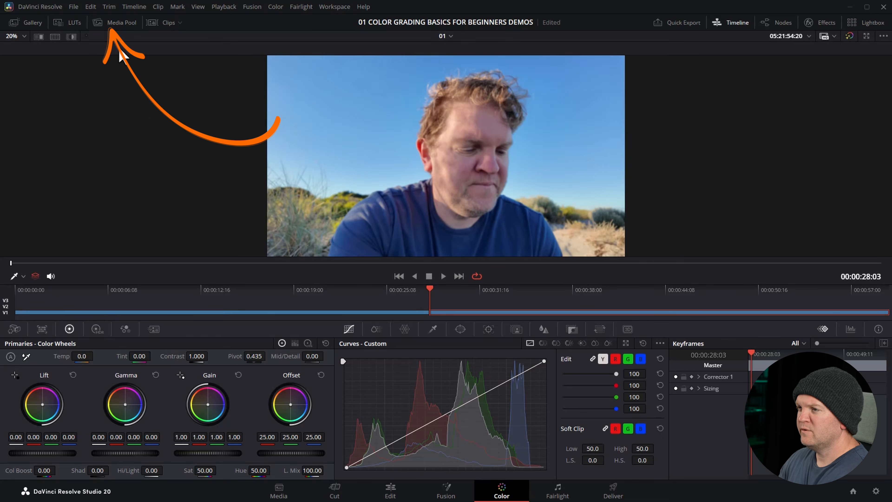
- Look over the Media Pool and the DJI folder of the LUT browser, closing both when done
left_click(100, 28)
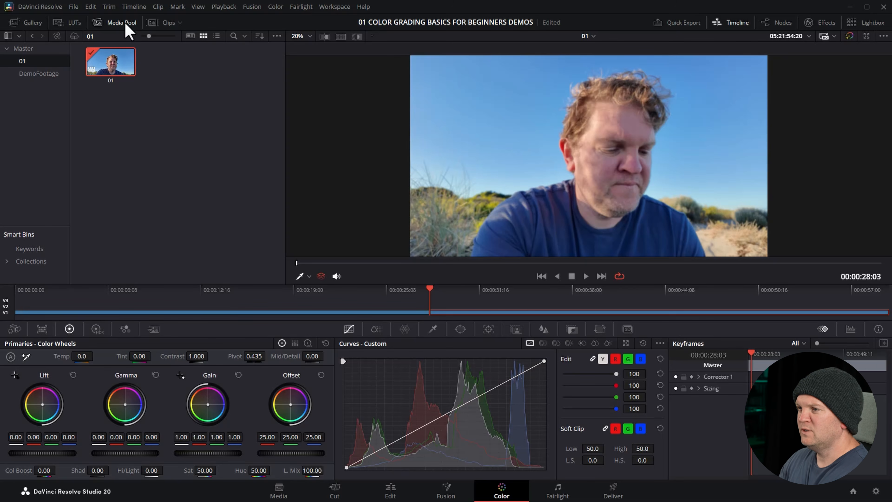
left_click(105, 23)
left_click(57, 22)
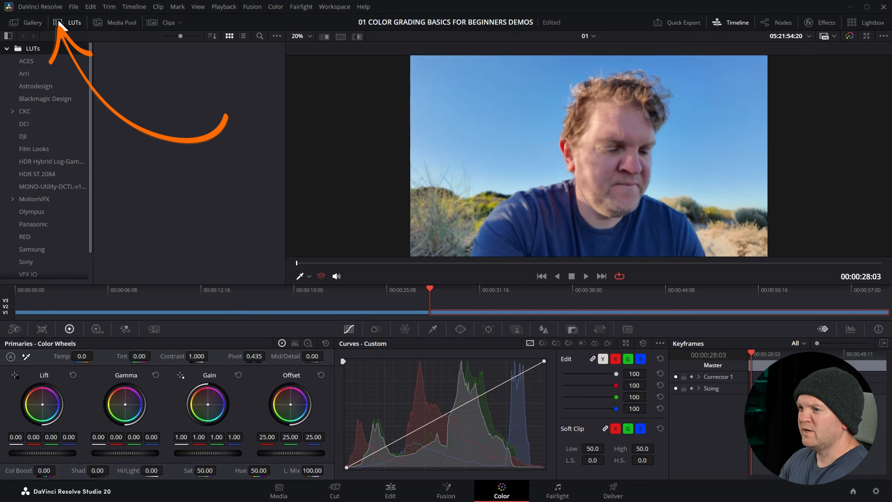
mouse_move(90, 64)
left_mouse_down()
mouse_move(83, 123)
mouse_move(88, 58)
left_mouse_up()
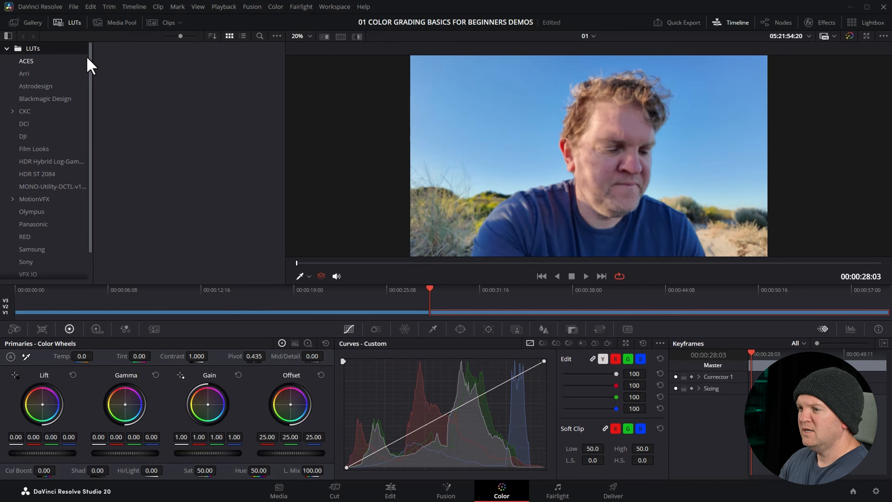
left_click(23, 136)
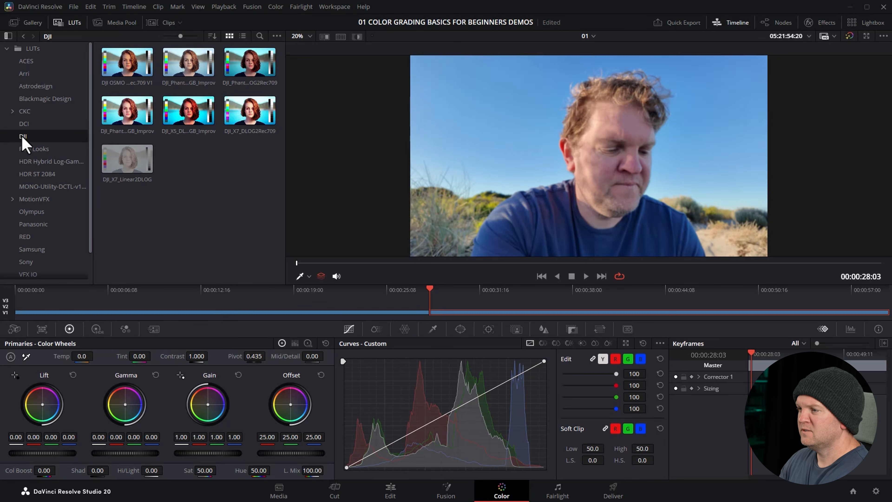
left_click(67, 23)
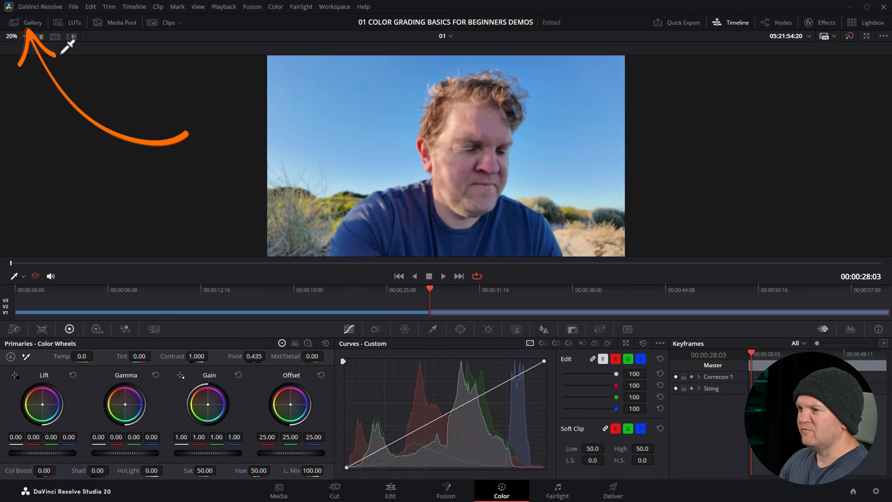
- Open the Gallery with its album list and grab a still of the current frame into Stills 1
left_click(30, 23)
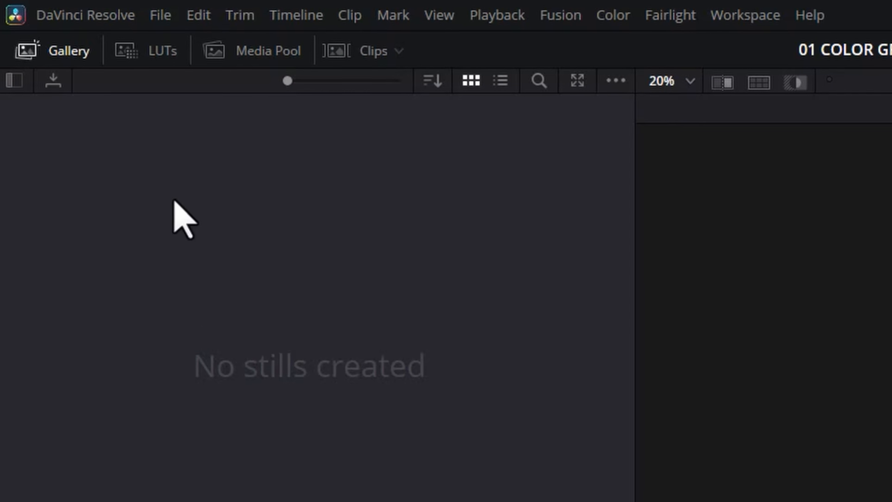
left_click(10, 44)
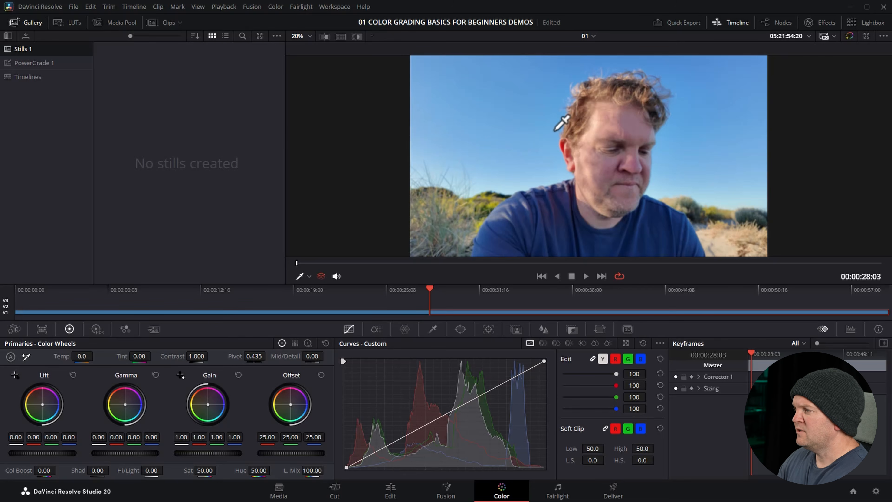
right_click(503, 131)
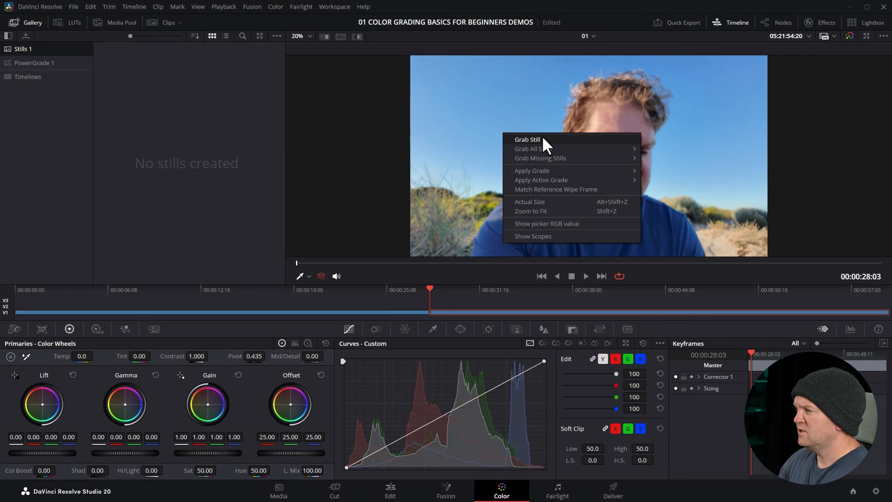
left_click(563, 140)
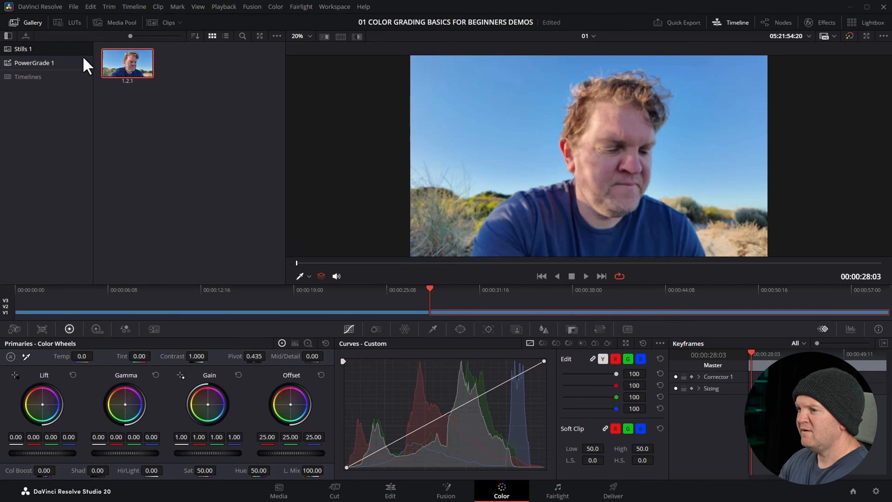
- Open the PowerGrade 1 album and browse its saved grades
left_click(31, 63)
left_click_drag(284, 67, 291, 50)
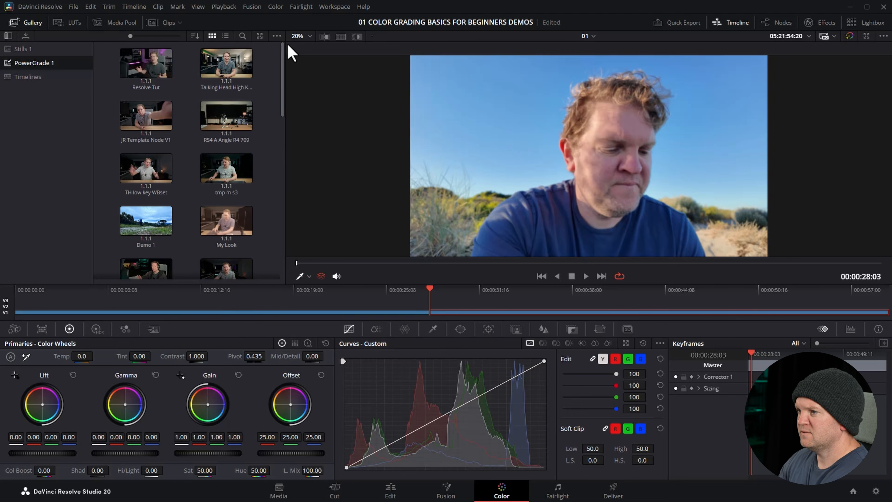
- Hide the Gallery and the mini timeline to enlarge the viewer
left_click(13, 23)
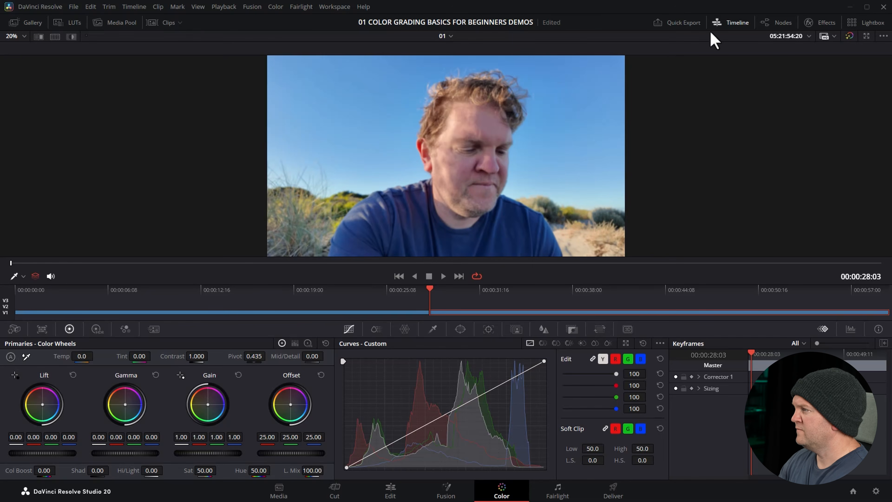
left_click(723, 22)
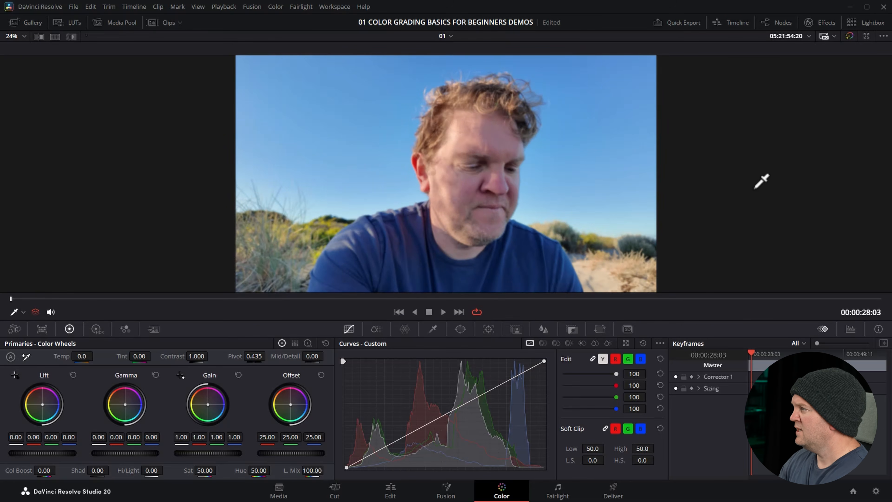
- View the timeline's clips in the Lightbox, select each of the two clips, and return to the color controls
left_click(853, 24)
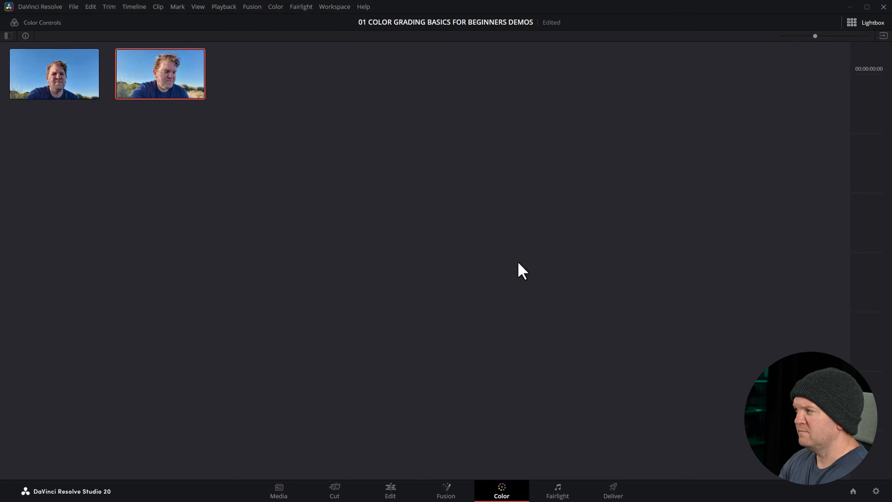
left_click(53, 78)
left_click(166, 71)
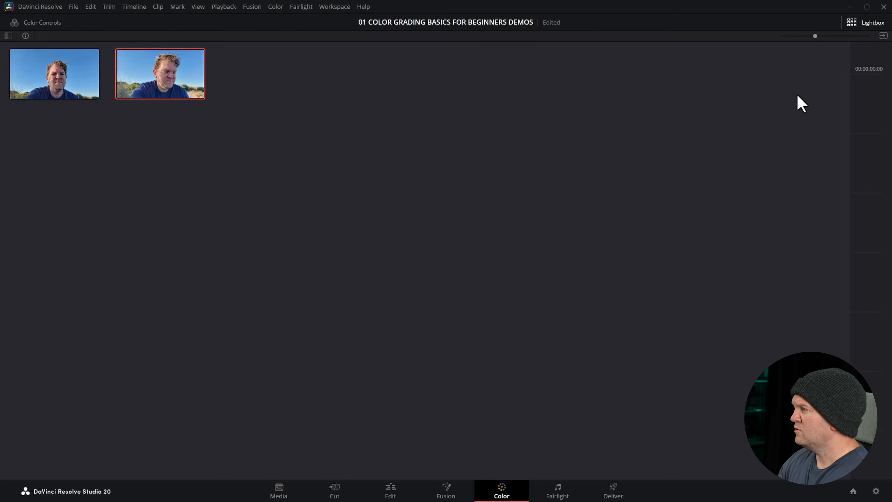
left_click(854, 25)
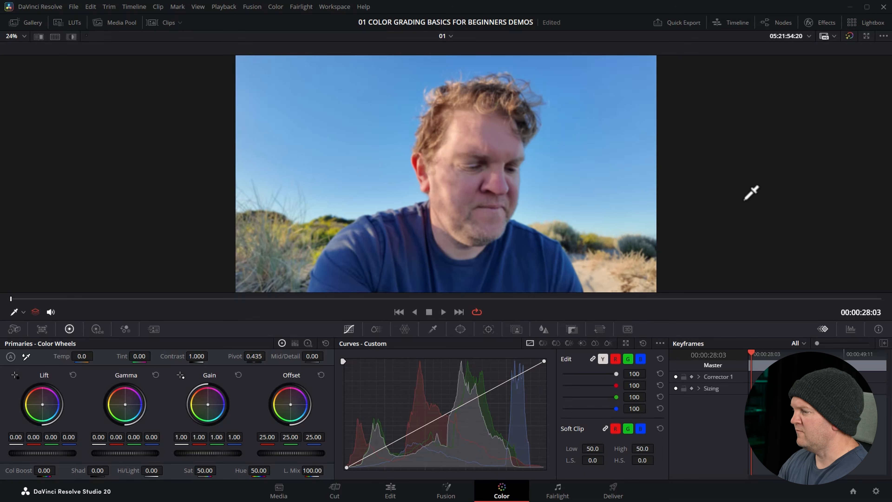
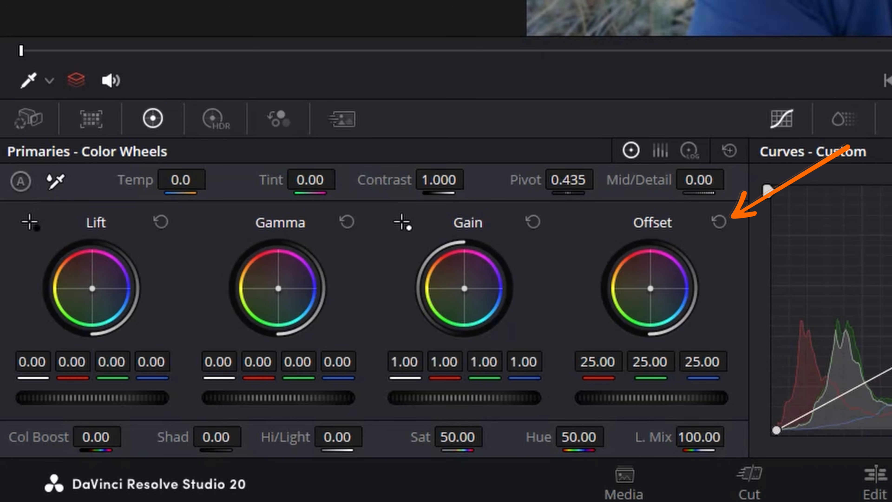
- Try color shifts on the Gain, Gamma and Lift wheels, and reset all the Primaries controls
left_click(534, 225)
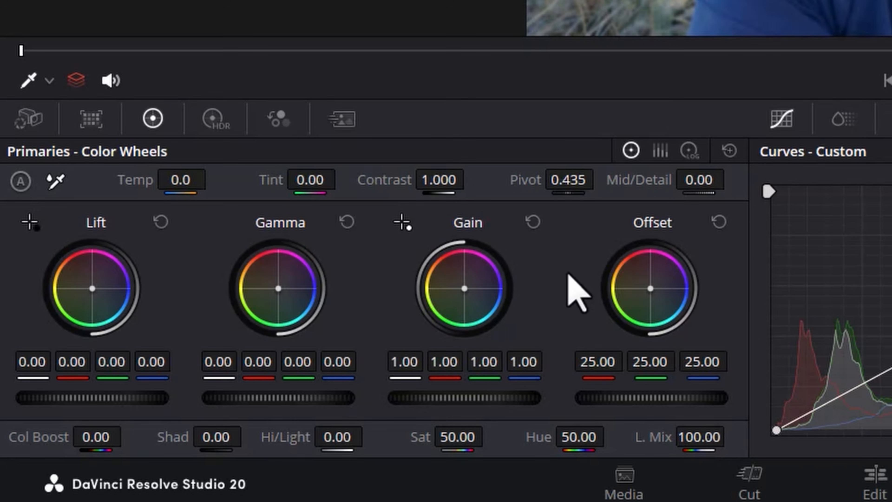
left_click_drag(493, 304, 498, 209)
left_click(533, 222)
left_click_drag(289, 309, 308, 293)
left_click_drag(85, 289, 75, 301)
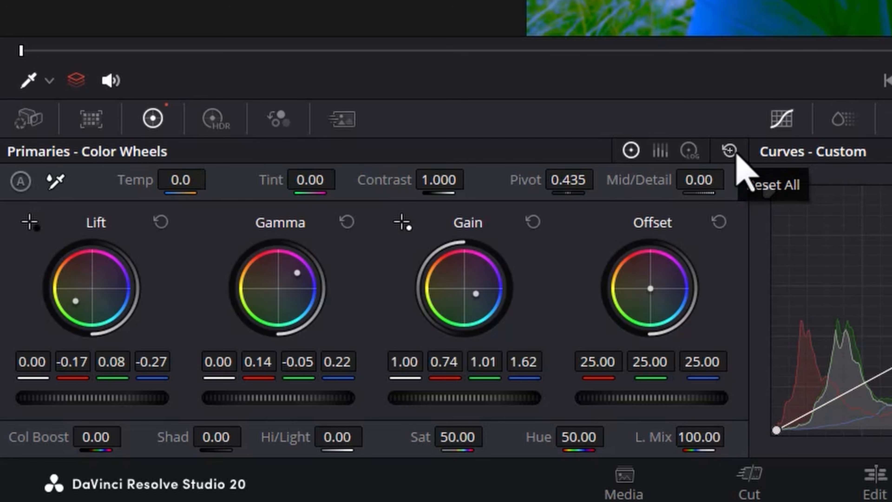
left_click(730, 151)
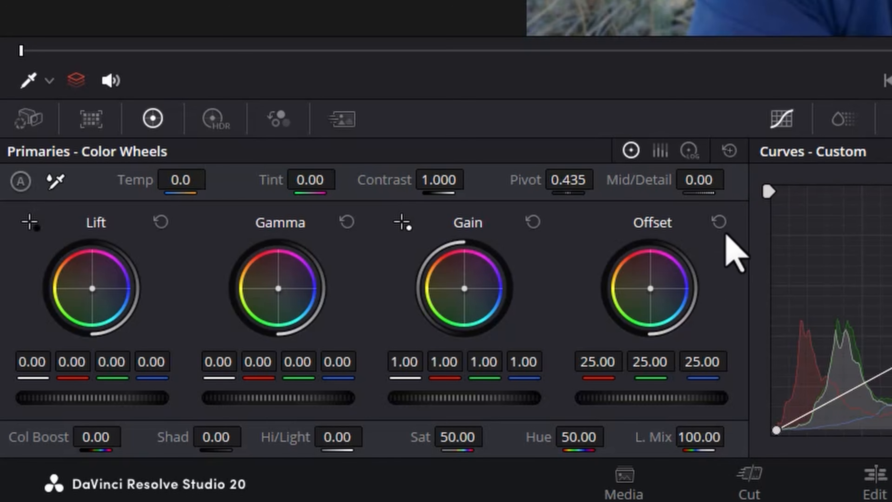
- View the Primaries as Color Bars and Log Wheels, and return to the Color Wheels
left_click(661, 151)
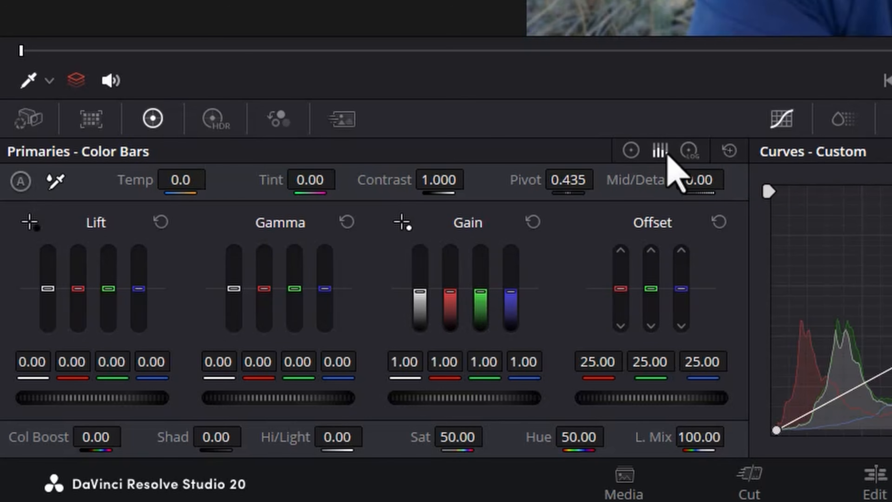
left_click(700, 159)
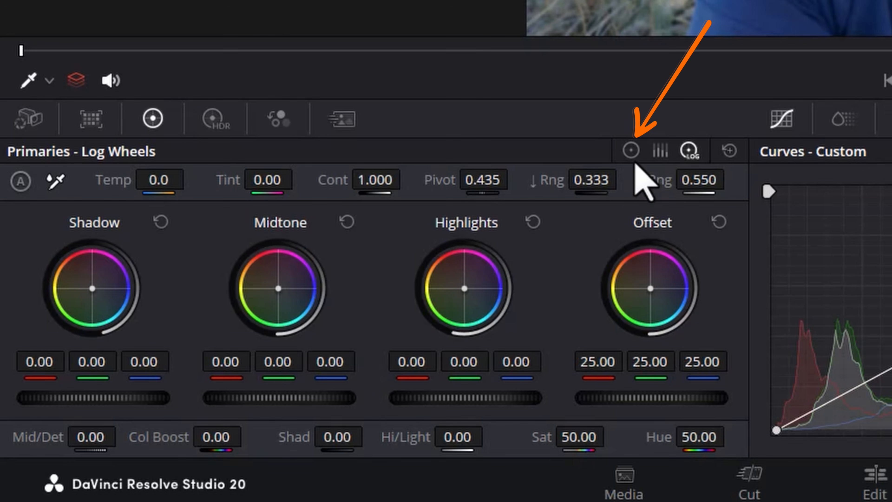
left_click(631, 150)
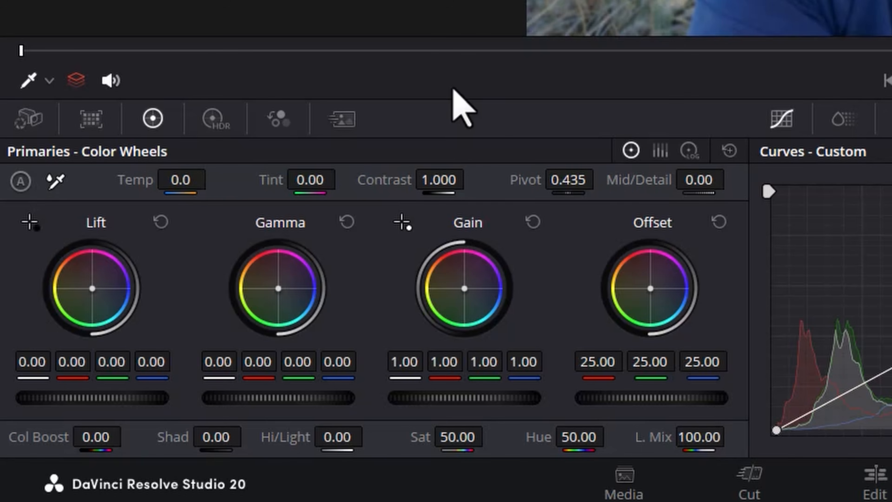
- Look at the Color Match palette, and go through the Primaries bars and log modes back to Color Wheels
left_click(94, 120)
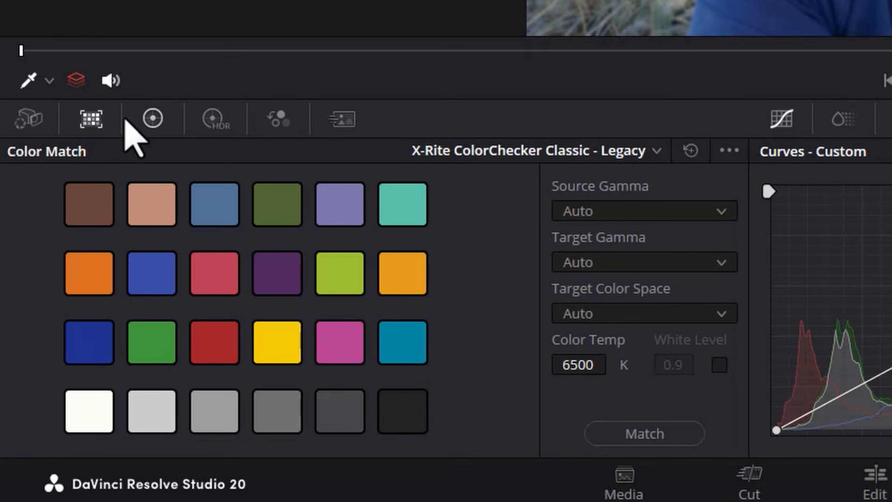
left_click(151, 119)
left_click(660, 151)
left_click(690, 151)
left_click(631, 150)
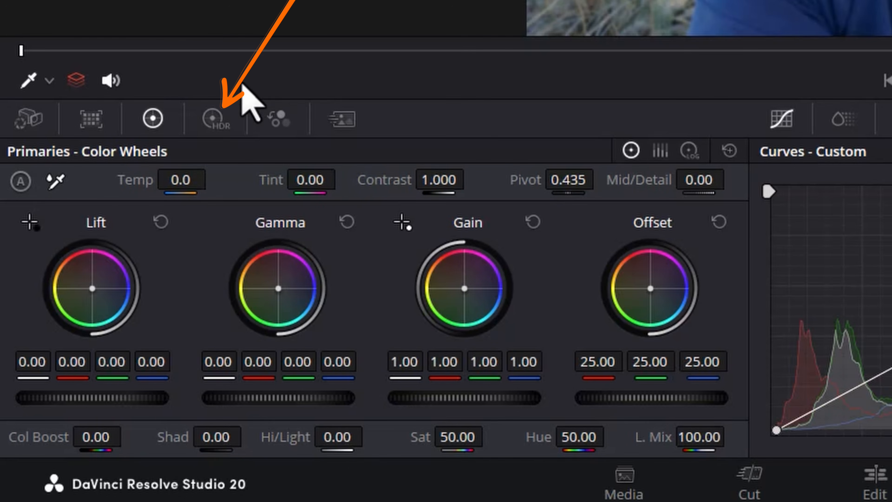
- Compare the High Dynamic Range color wheels with the Primaries color wheels, ending on the HDR palette
left_click(221, 123)
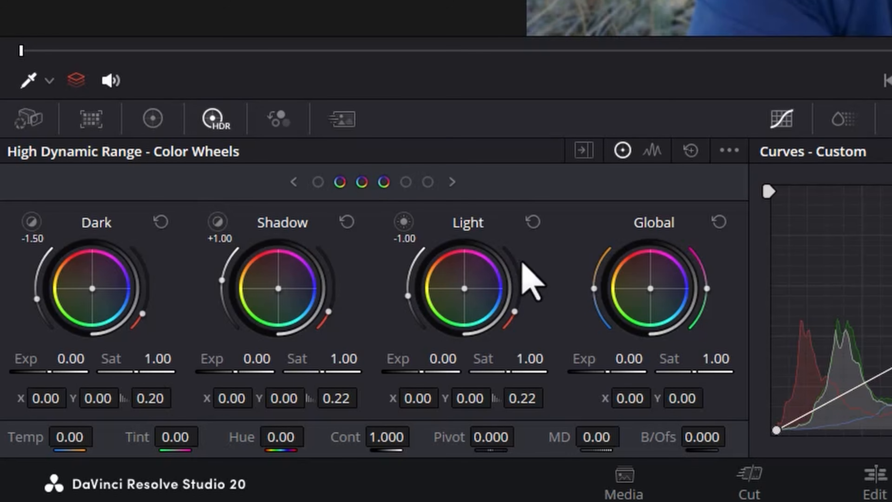
left_click(151, 121)
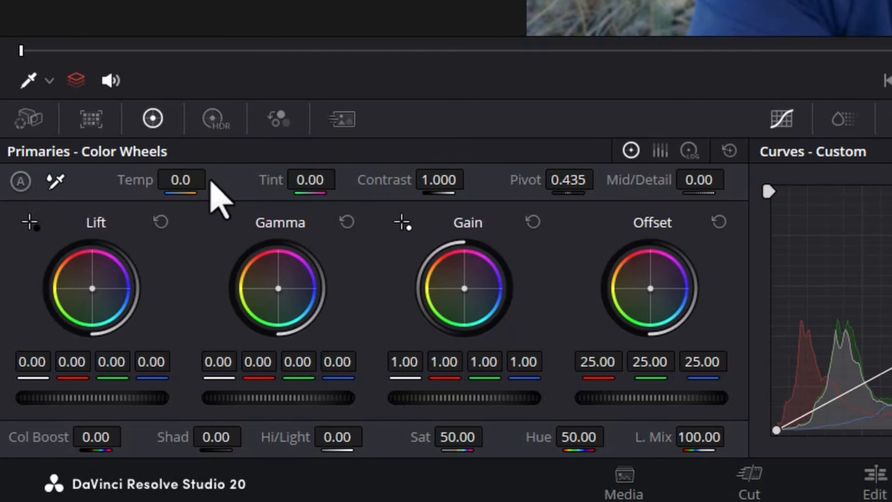
left_click(215, 120)
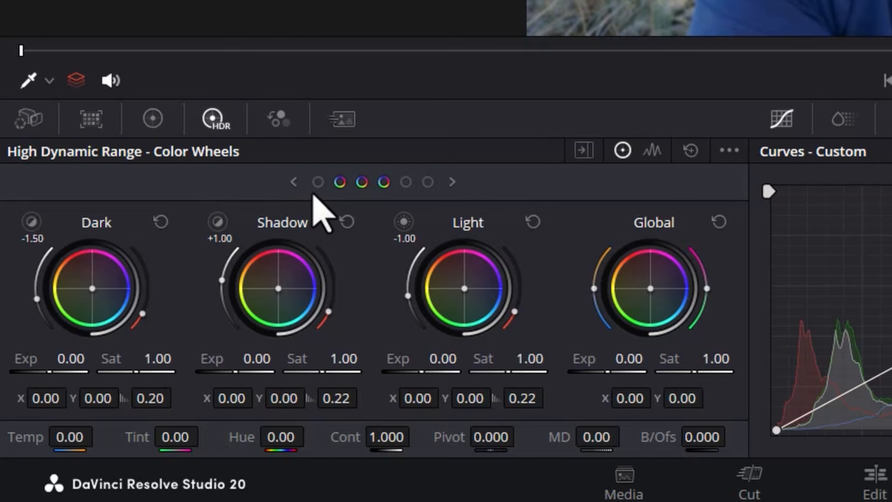
- Page through the HDR zone wheels from Black to Specular, and return to the Black, Dark and Shadow wheels
left_click(318, 182)
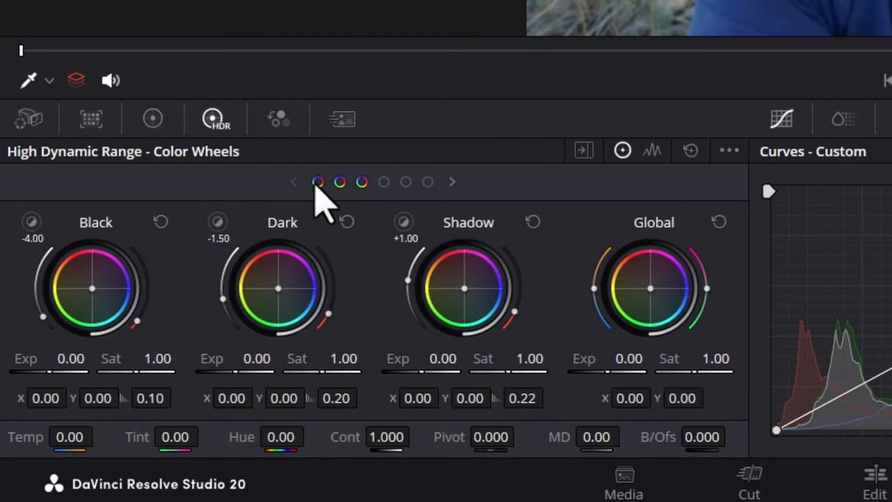
left_click(453, 182)
left_click(452, 183)
left_click(452, 182)
left_click(294, 182)
left_click(293, 182)
left_click(294, 182)
left_click(452, 182)
left_click(452, 182)
left_click(452, 182)
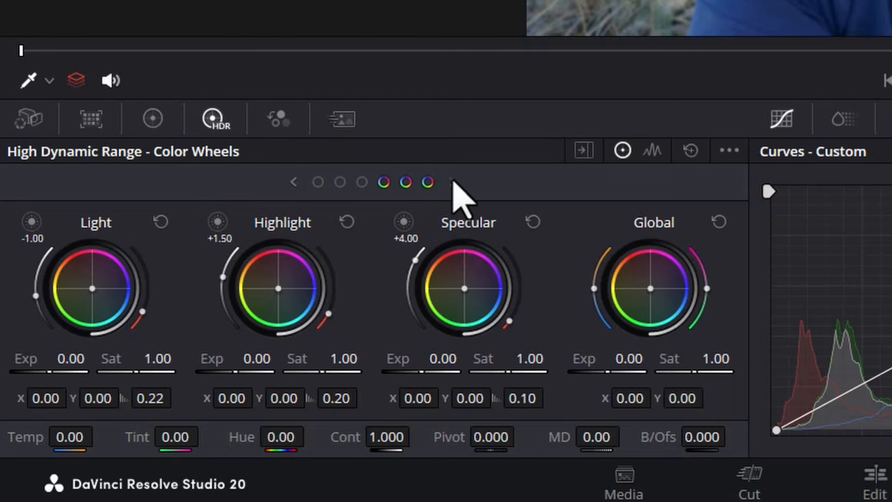
left_click(318, 183)
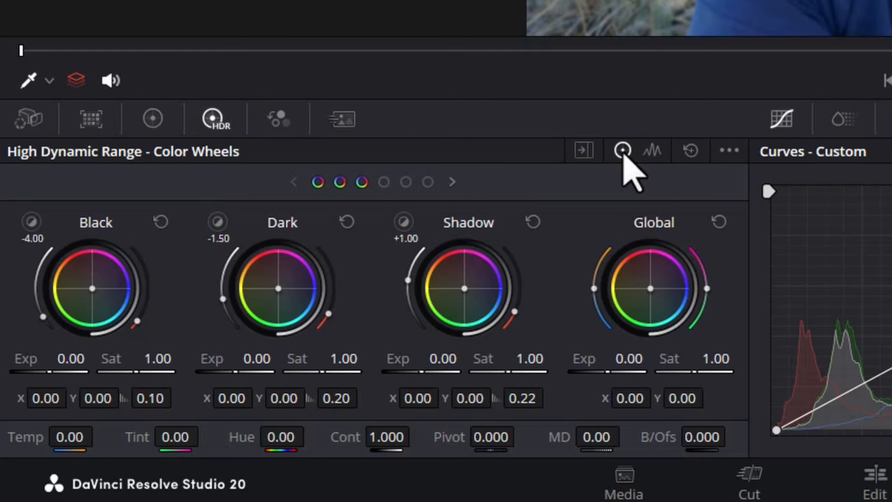
- Look at the HDR zones view and the palette's extra options, including Color Space and Gamma, without choosing any
left_click(654, 155)
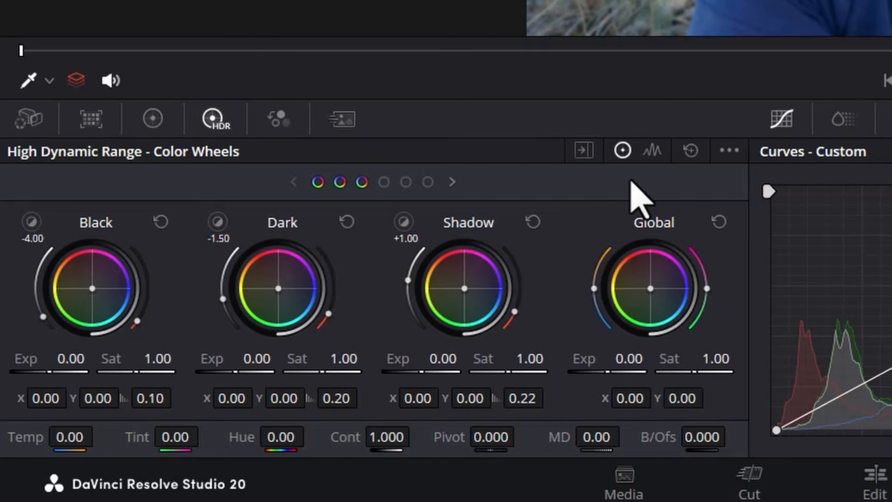
left_click(726, 154)
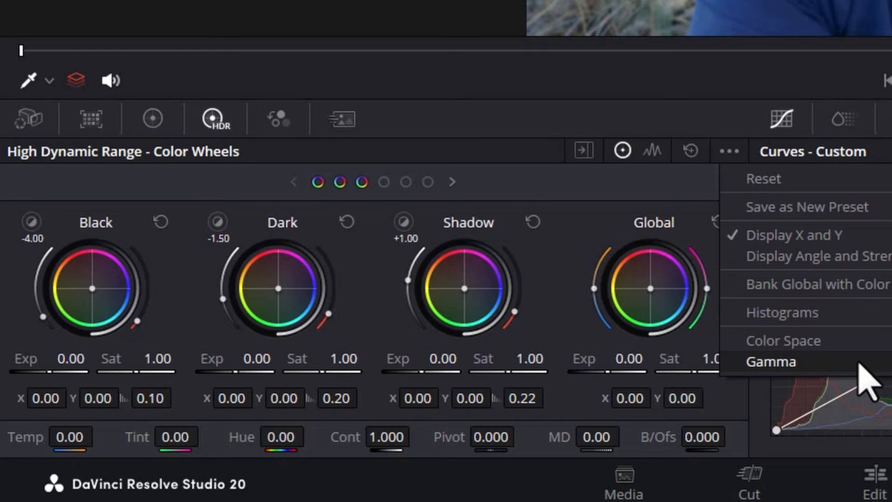
left_click(426, 141)
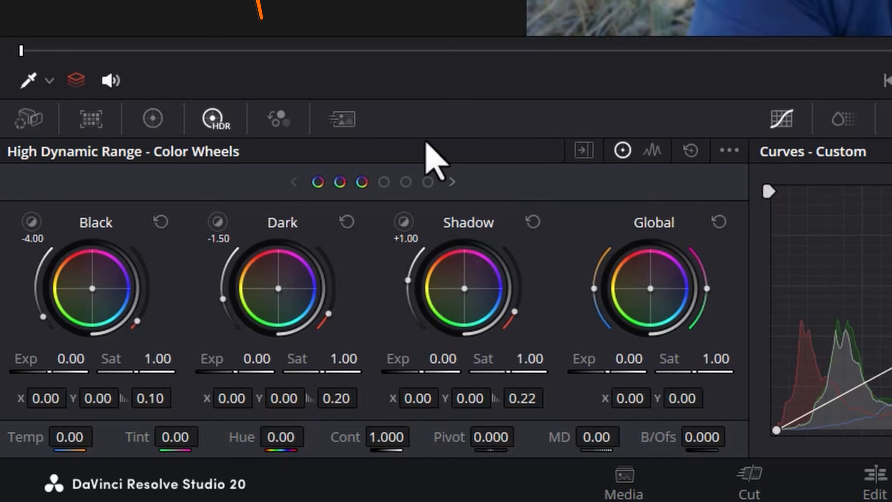
- In the RGB Mixer, try Red Output levels of 1.44 red, 0.05 green and -1.00 blue, and reset that output
left_click(279, 120)
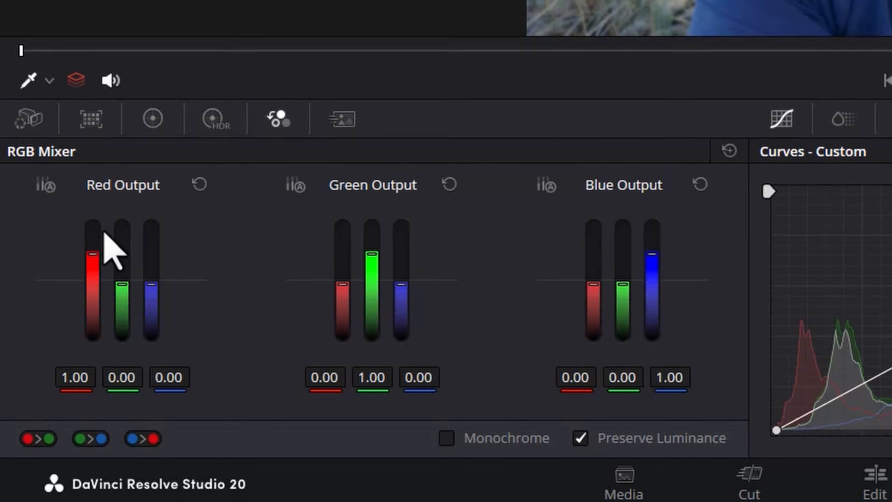
mouse_move(93, 254)
left_mouse_down()
mouse_move(92, 341)
mouse_move(93, 240)
left_mouse_up()
left_click_drag(55, 407, 69, 427)
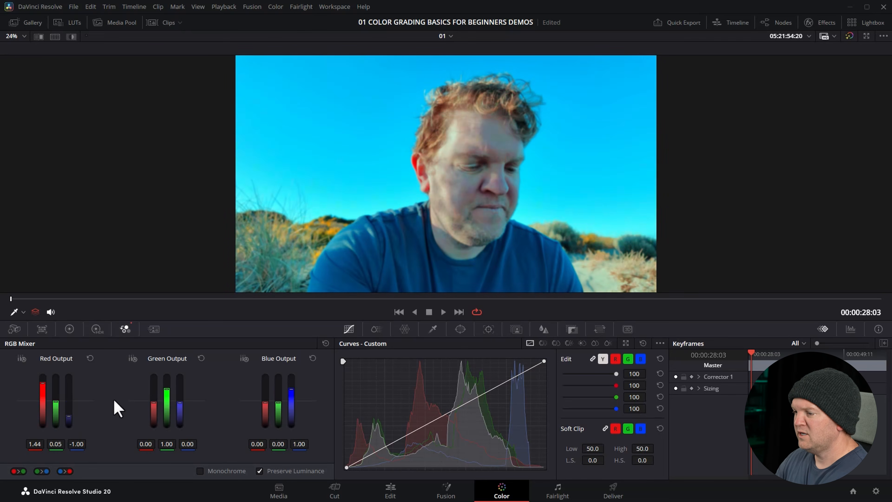
left_click(90, 358)
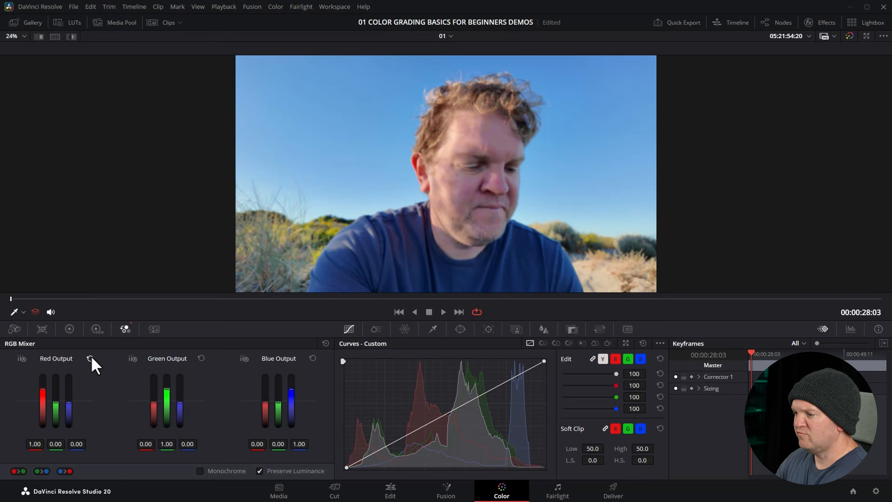
- Try lowering green in the Green Output and blue in the Blue Output, and reset the whole RGB Mixer
left_click_drag(176, 388, 176, 412)
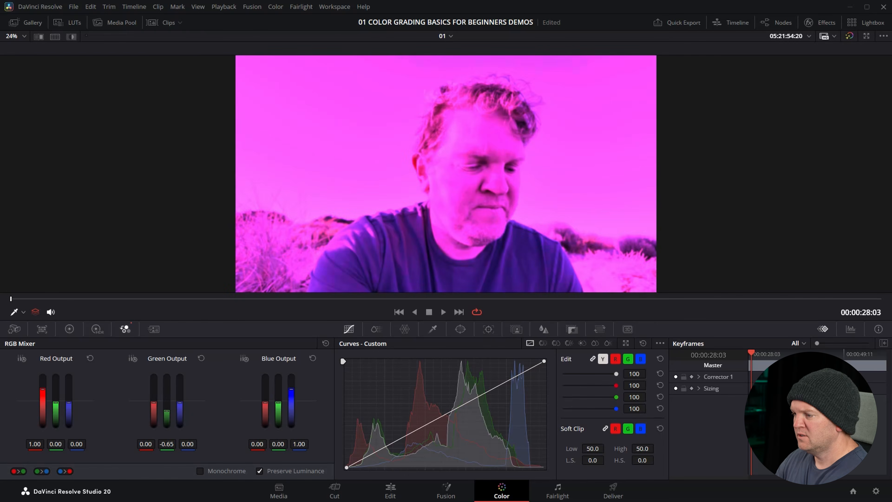
left_click(201, 358)
left_click_drag(263, 404, 283, 420)
left_click(313, 359)
left_click_drag(168, 399, 166, 426)
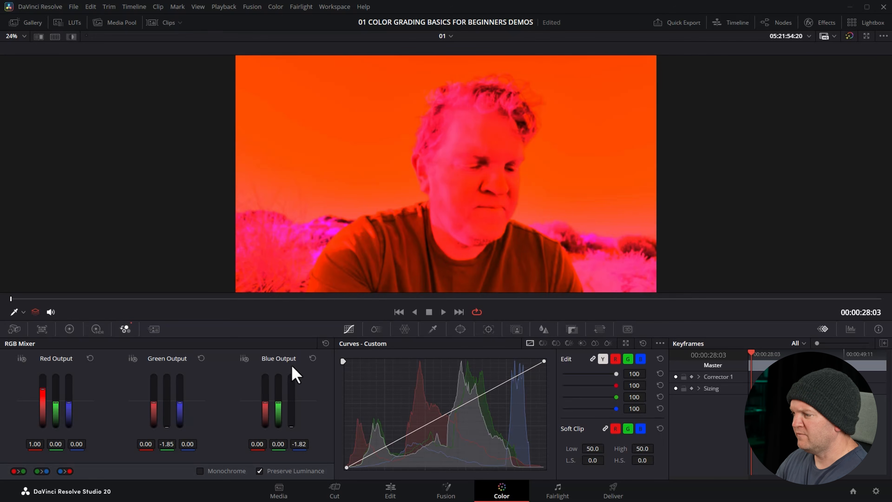
left_click(326, 343)
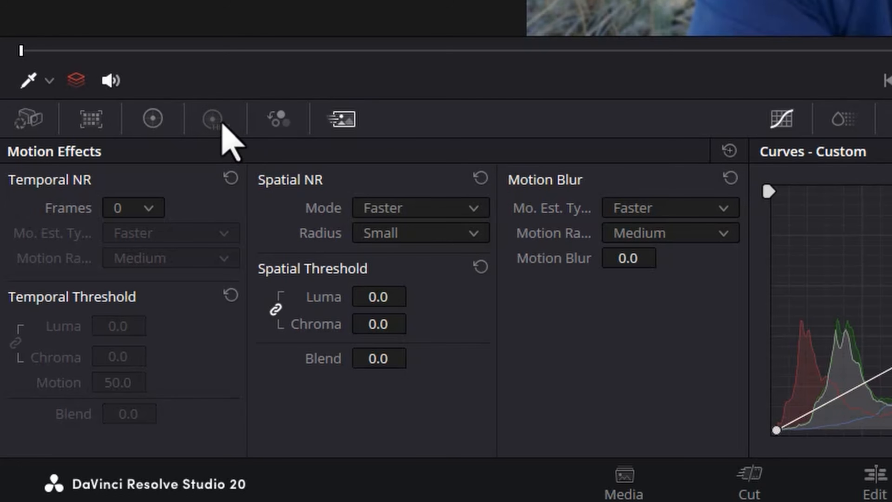
- Review the HDR, Primaries and RGB Mixer palettes in turn, ending on the Primaries color wheels
left_click(212, 119)
left_click(154, 118)
left_click(214, 120)
left_click(278, 119)
left_click(156, 122)
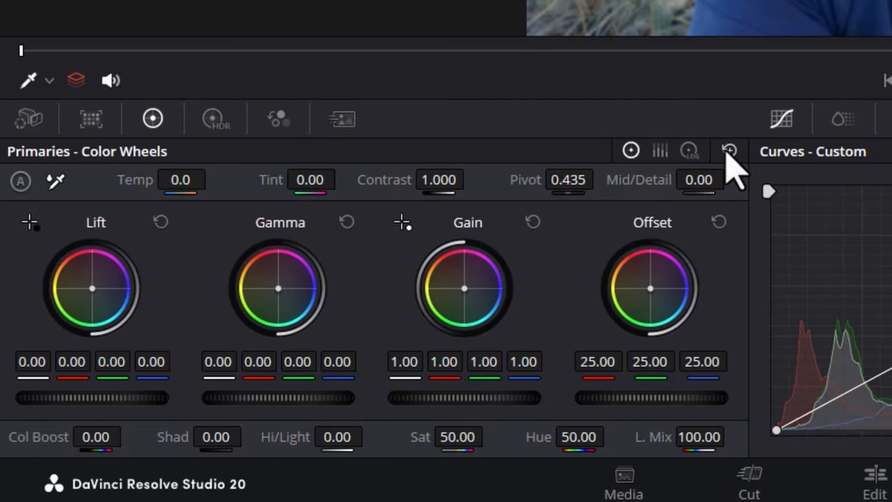
left_click(213, 120)
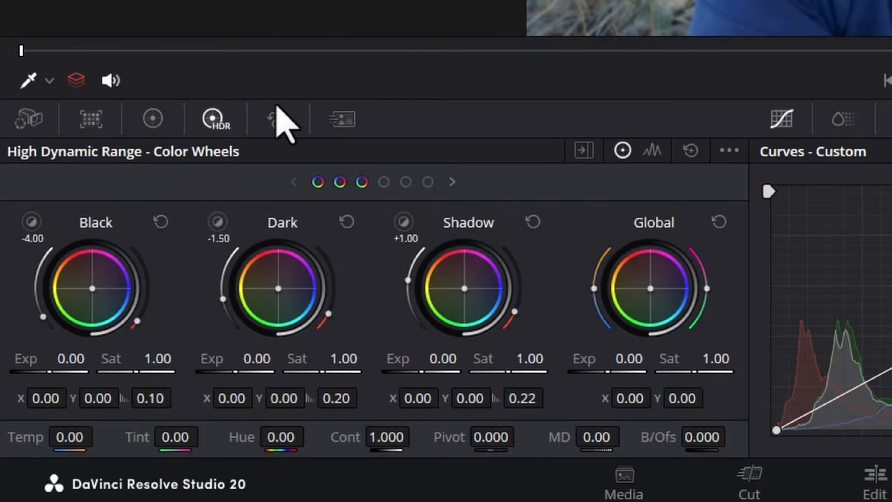
left_click(278, 119)
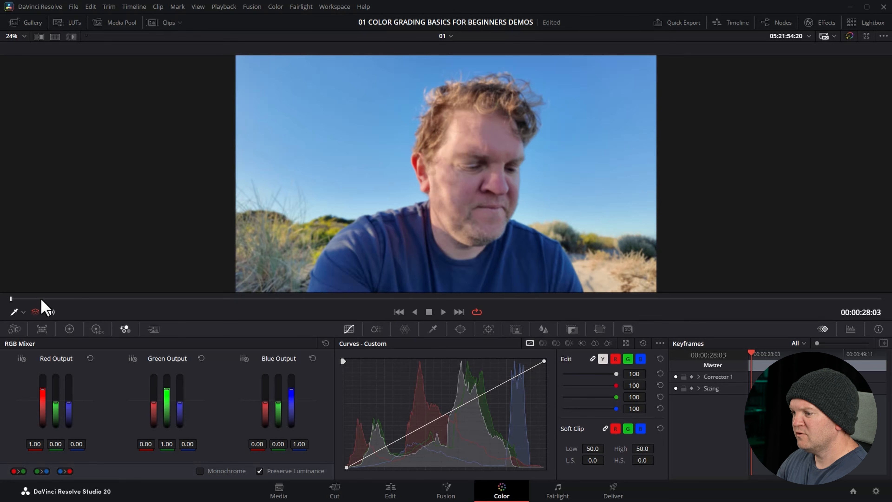
left_click(69, 331)
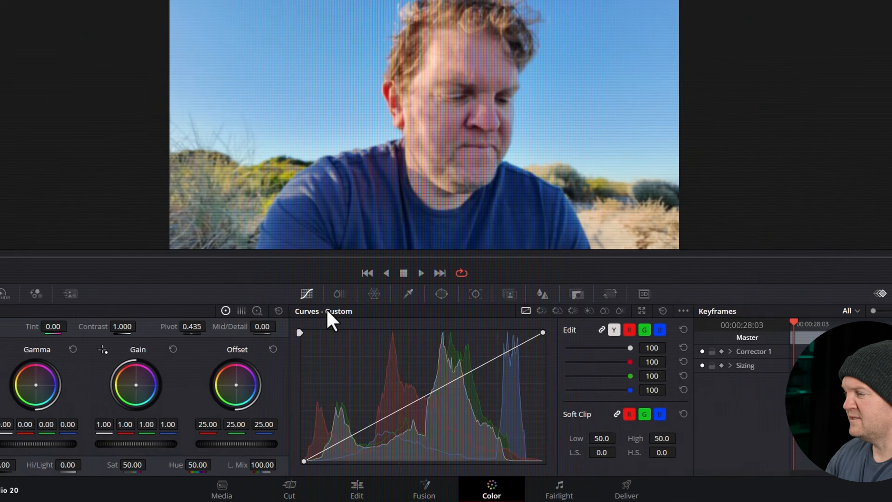
- Look through the central palettes in turn: ColorSlice, Color Warper, Qualifier, Window, Tracker, AI Magic Mask, Blur and Key
left_click(338, 295)
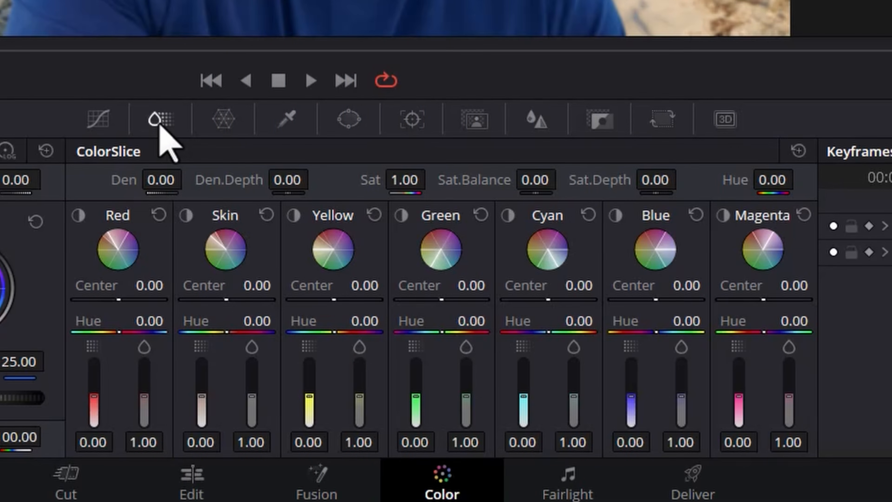
left_click(225, 121)
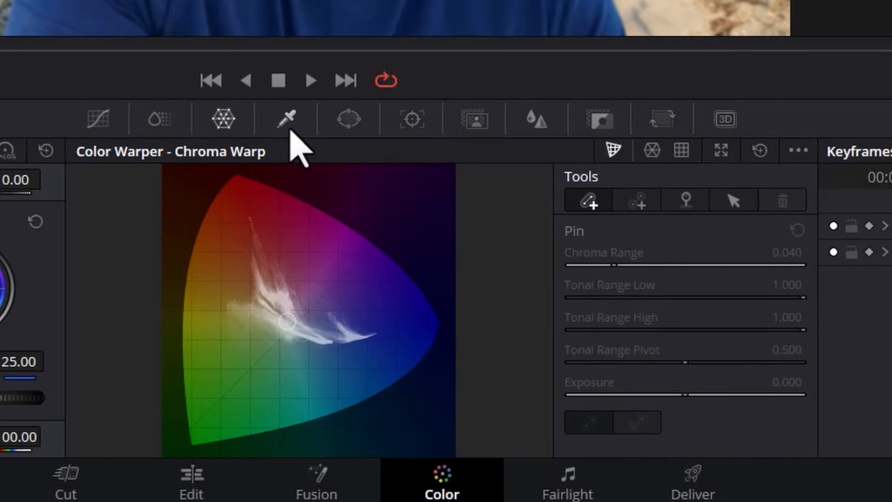
left_click(294, 123)
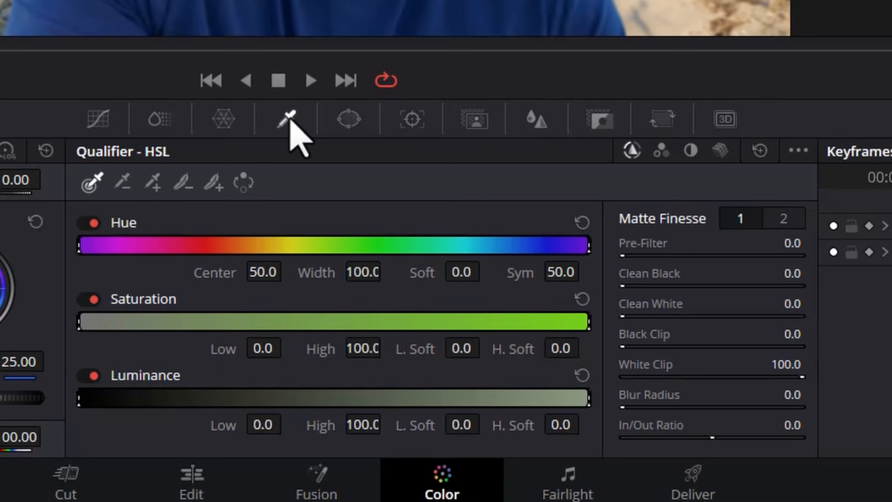
left_click(348, 120)
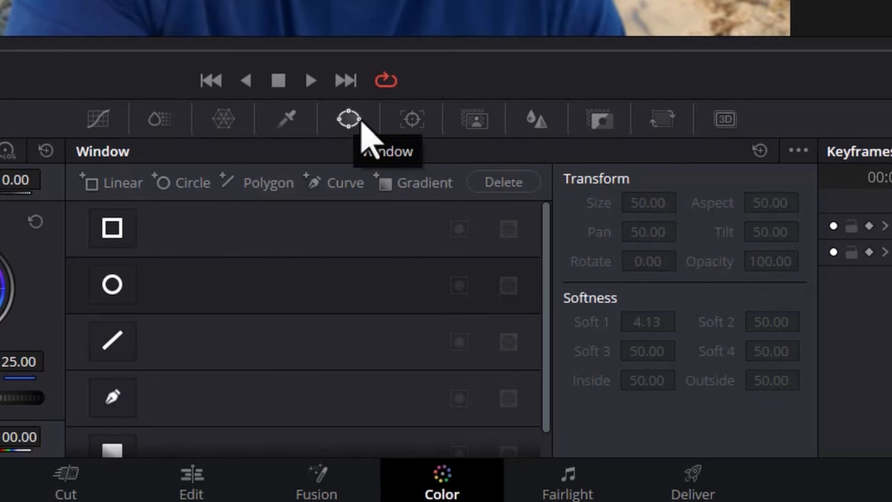
left_click(418, 118)
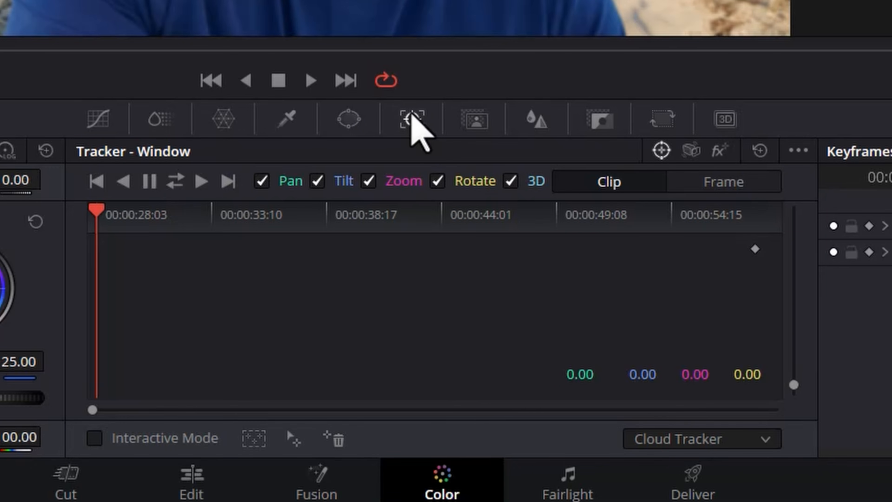
left_click(480, 123)
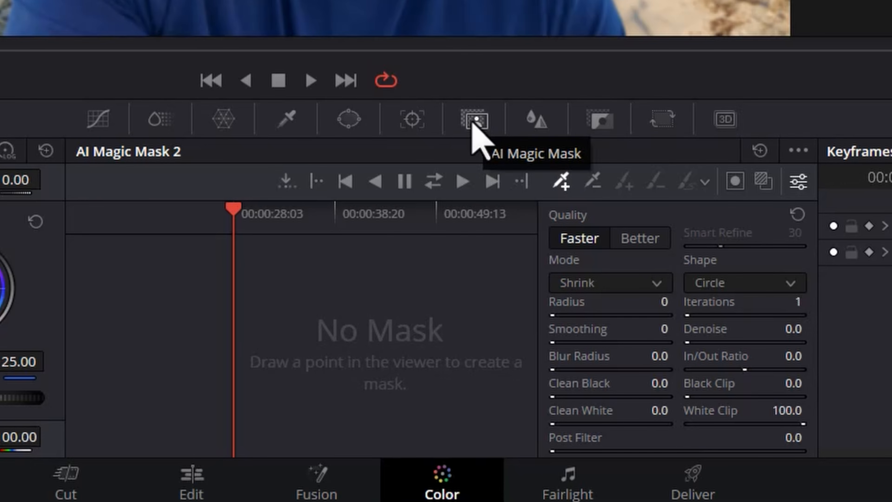
left_click(541, 118)
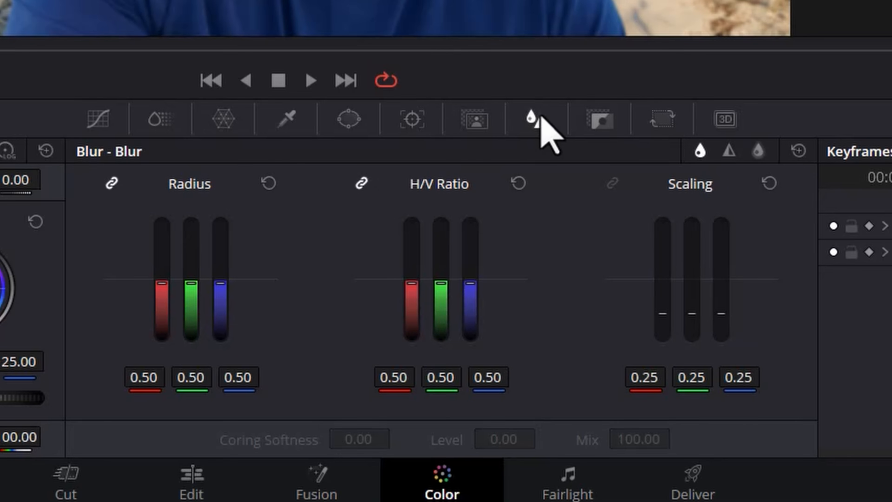
left_click(602, 119)
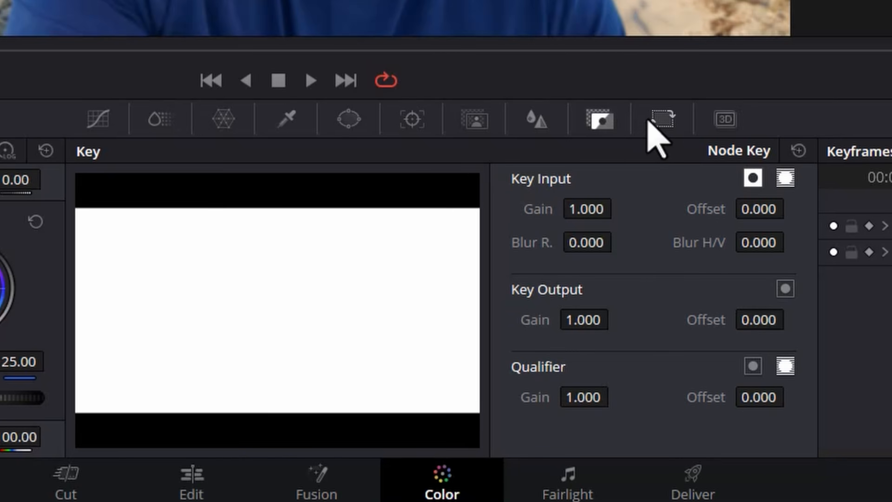
- In Input Sizing, try a pan of 754.500 and a zoom of 0.450, and reset the sizing
left_click(663, 120)
left_click_drag(189, 217, 230, 214)
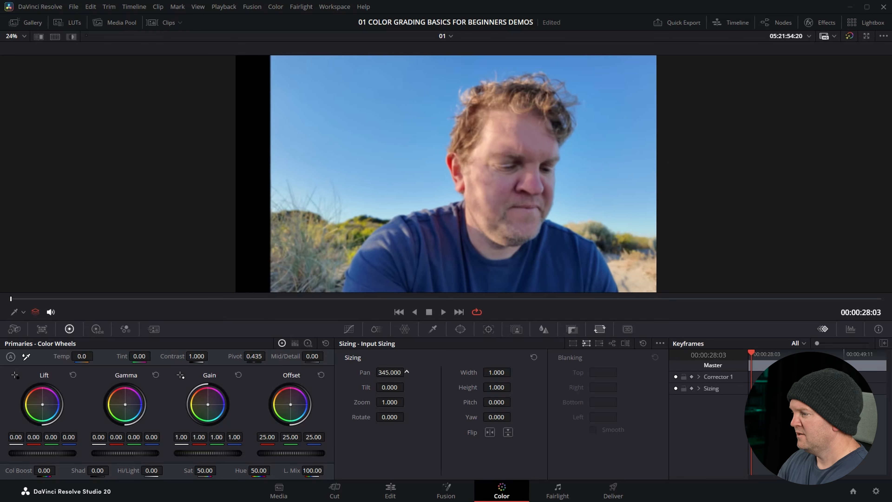
left_click_drag(401, 402, 378, 403)
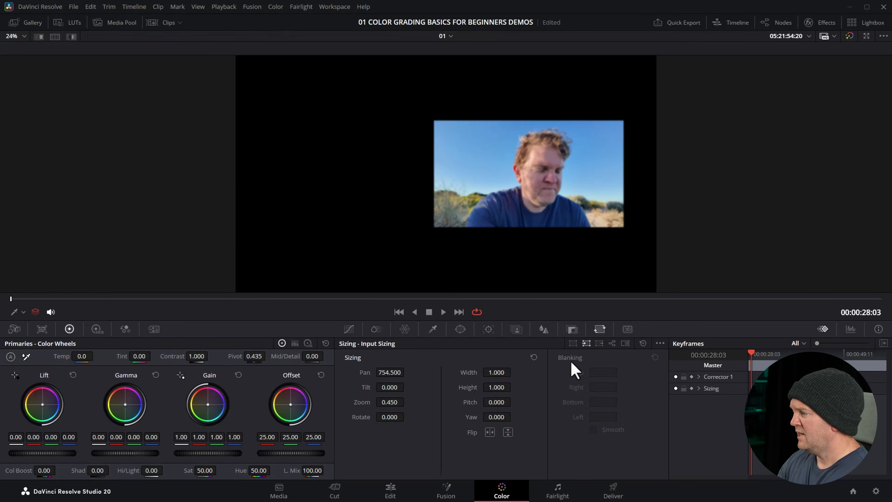
left_click(643, 343)
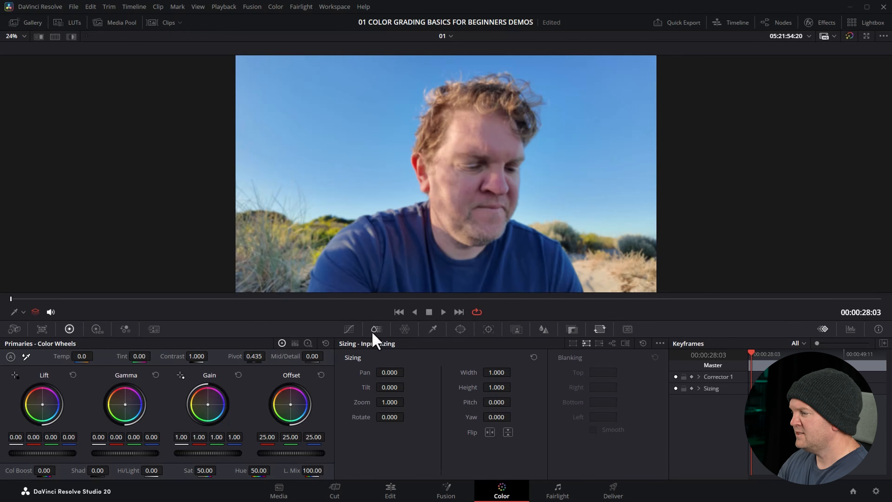
- Revisit the Curves, Color Warper and Window palettes, ending on the Tracker
left_click(350, 331)
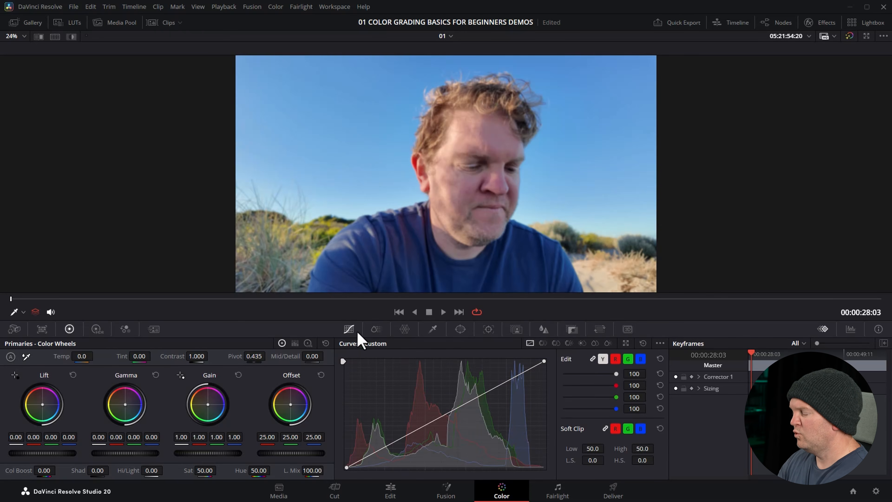
left_click(404, 331)
left_click(459, 330)
left_click(493, 328)
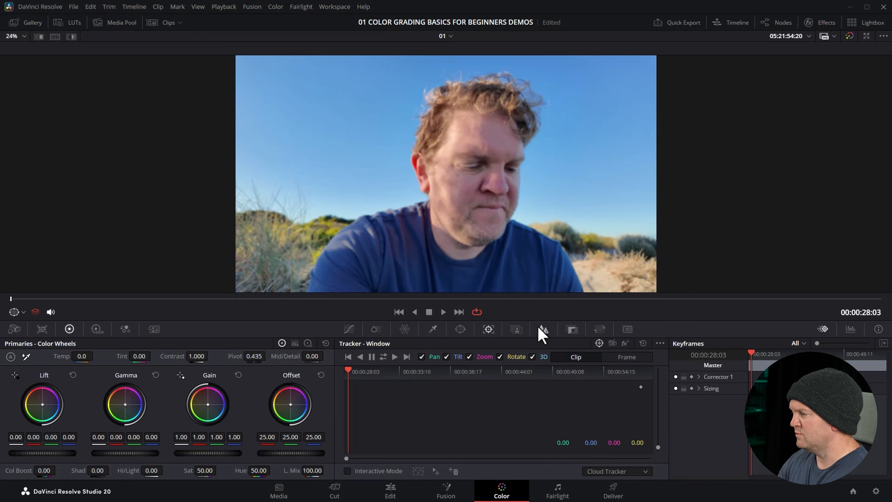
- Return to the Curves palette and look through its hue, luminance and saturation modes, ending on Hue Vs Hue
left_click(349, 329)
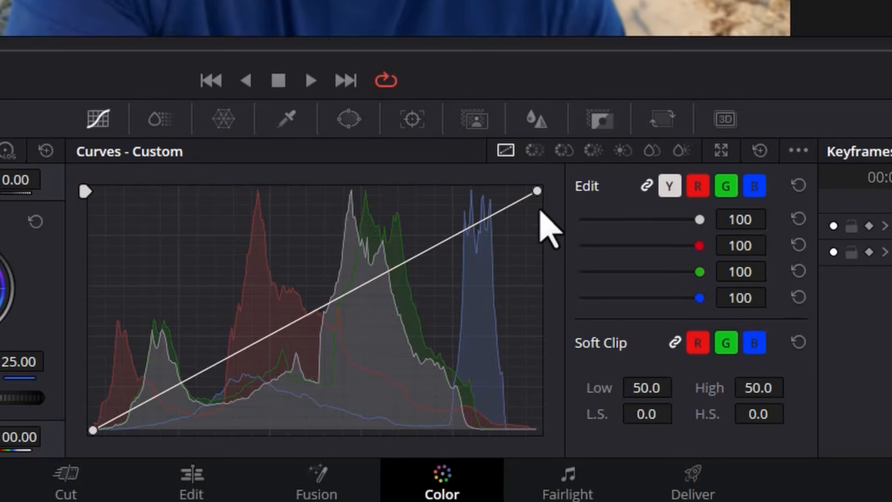
left_click(535, 151)
left_click(562, 152)
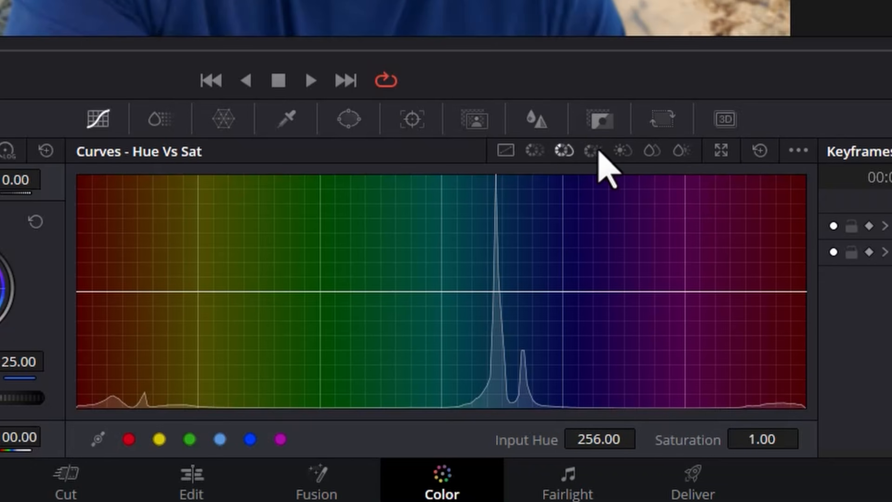
left_click(623, 151)
left_click(654, 153)
left_click(591, 152)
left_click(562, 152)
left_click(538, 152)
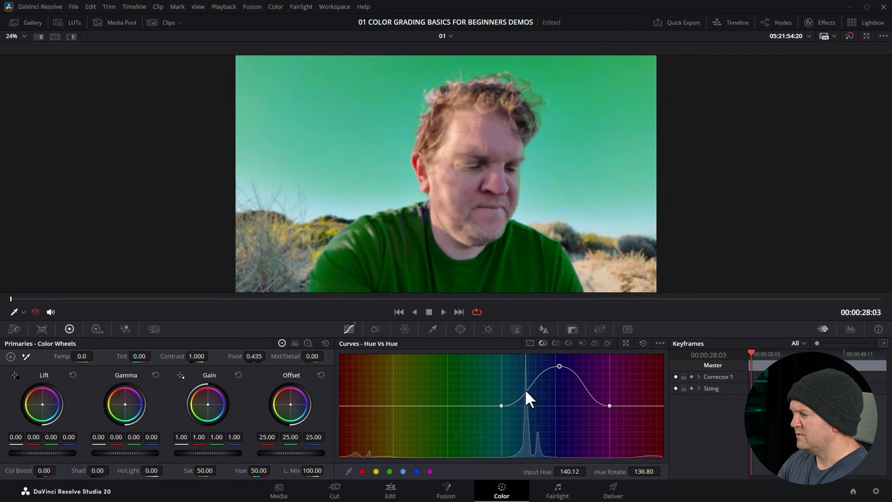
- Try rotating the blue and green ranges with Hue Vs Hue peaks, and bend the Custom curve with raised shadows and lowered highlights
left_click_drag(447, 406, 398, 456)
left_click(528, 343)
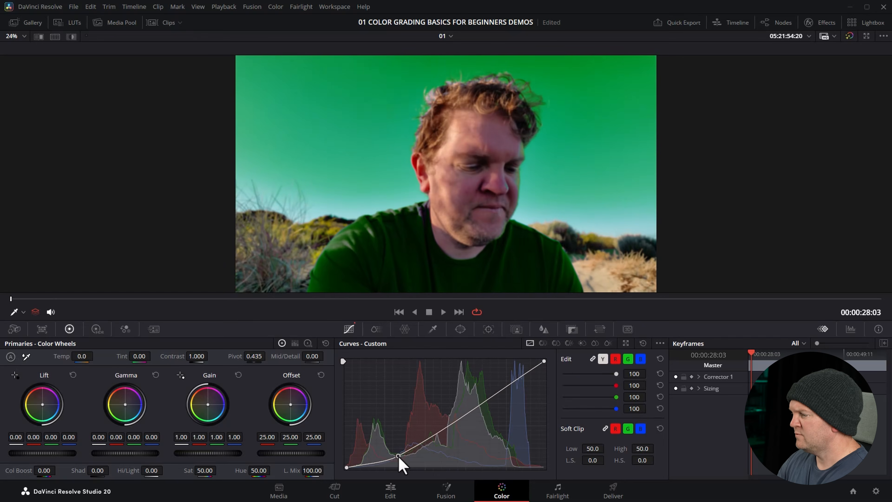
left_click_drag(491, 401, 488, 380)
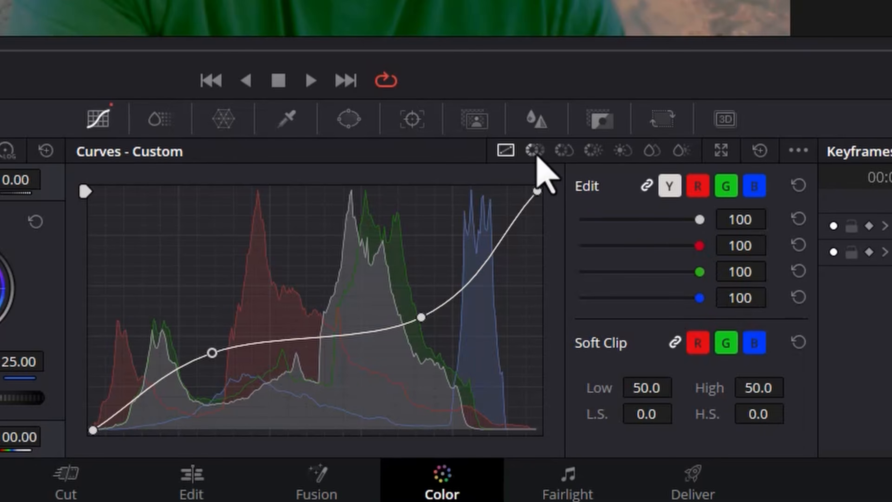
- Check the edits in the Hue Vs Hue and Custom curves and reset both curves
left_click(543, 344)
left_click(556, 344)
left_click(538, 153)
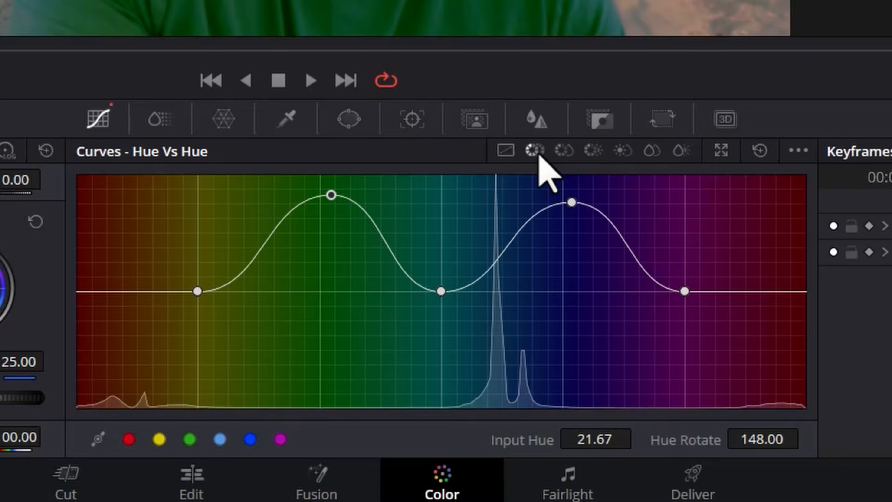
left_click(760, 152)
left_click(507, 152)
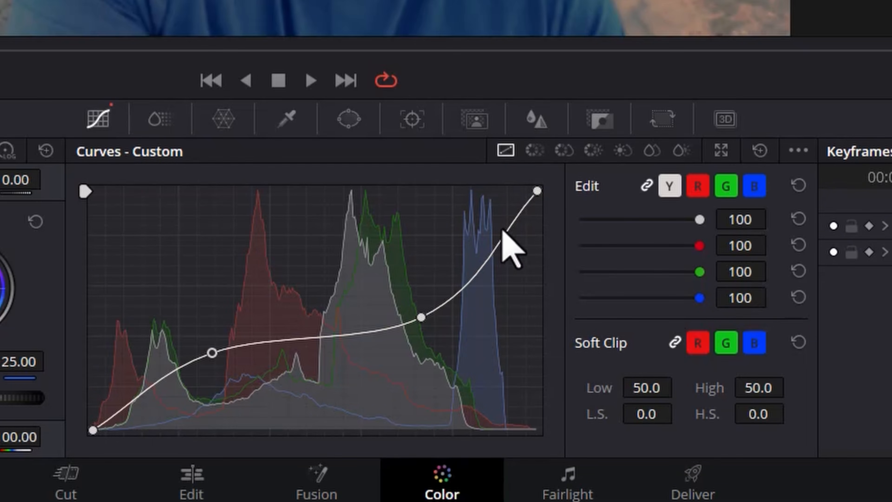
left_click(563, 152)
left_click(506, 151)
left_click(760, 151)
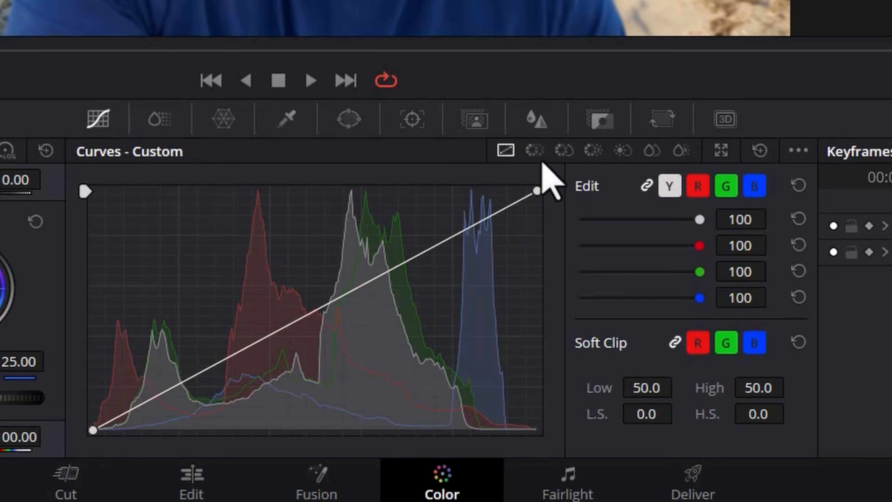
- View the hue, luminance and saturation curve modes in sequence through Sat Vs Sat, ending on Sat Vs Lum
left_click(535, 151)
left_click(593, 151)
left_click(623, 151)
left_click(651, 151)
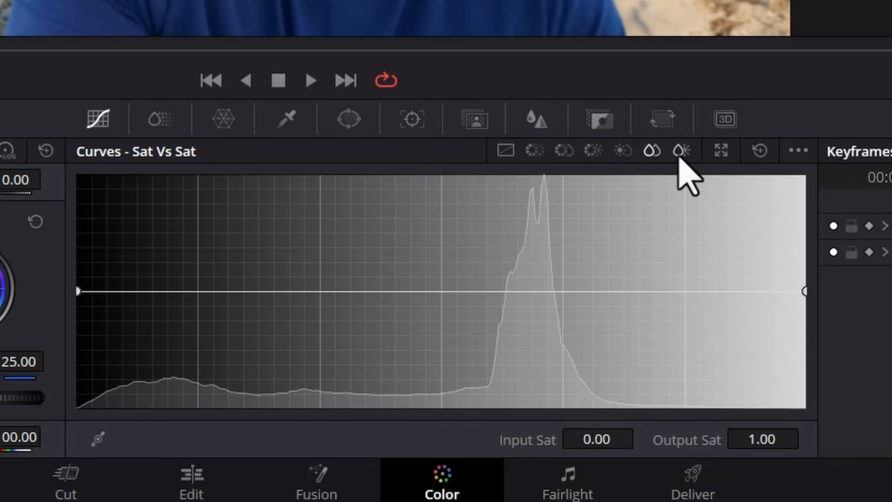
left_click(681, 151)
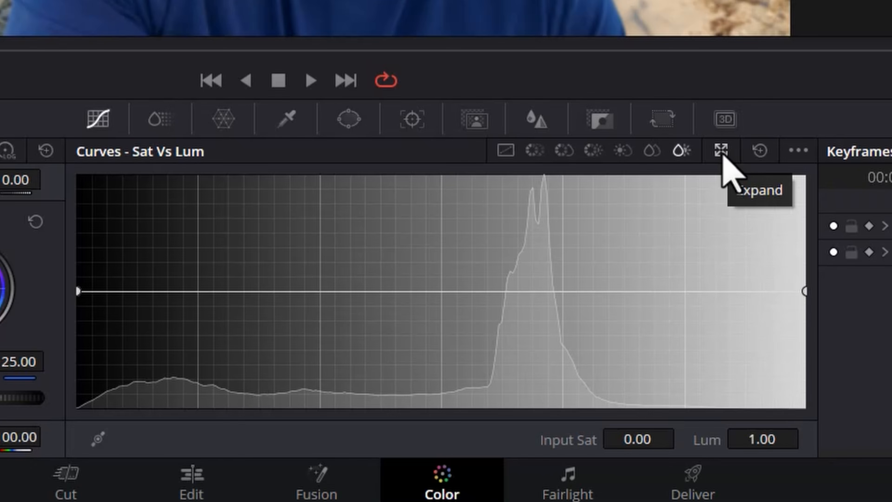
- Shape the Sat Vs Lum curve in the expanded view with four points, raising Lum to 1.14 at input saturation 0.35, and close that view
left_click(722, 154)
left_click_drag(407, 113, 383, 112)
left_click_drag(256, 248, 256, 262)
left_click_drag(353, 260, 361, 247)
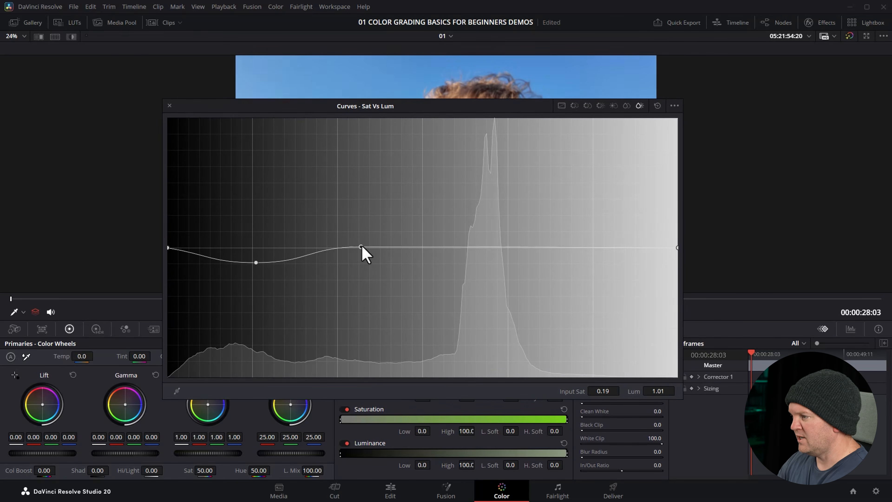
left_click_drag(437, 247, 437, 262)
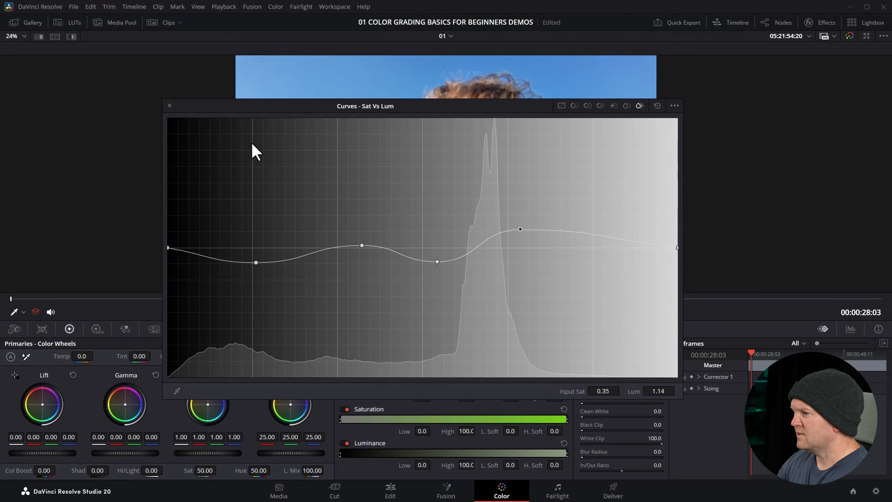
left_click(168, 106)
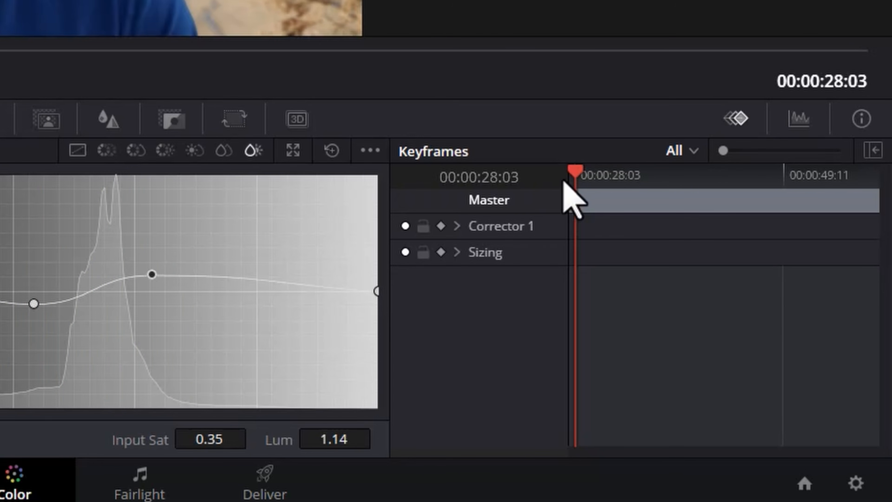
- Scrub the Keyframes timeline to 00:00:50:19, expand the Corrector 1 tracks, and return to the clip's first frame
left_click_drag(579, 173, 797, 187)
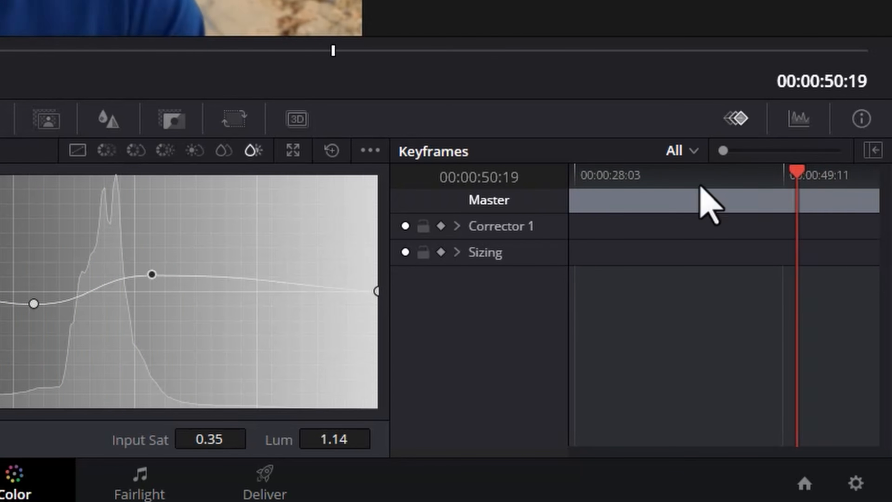
left_click(457, 226)
left_click_drag(612, 173, 571, 175)
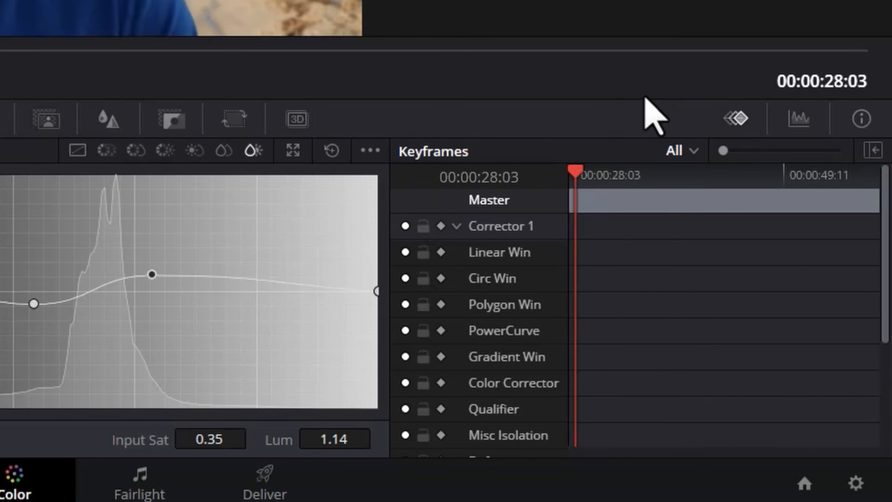
- Display the video scopes, switch them from Parade to Histogram, and scrub the clip to 00:00:39:07
left_click(798, 119)
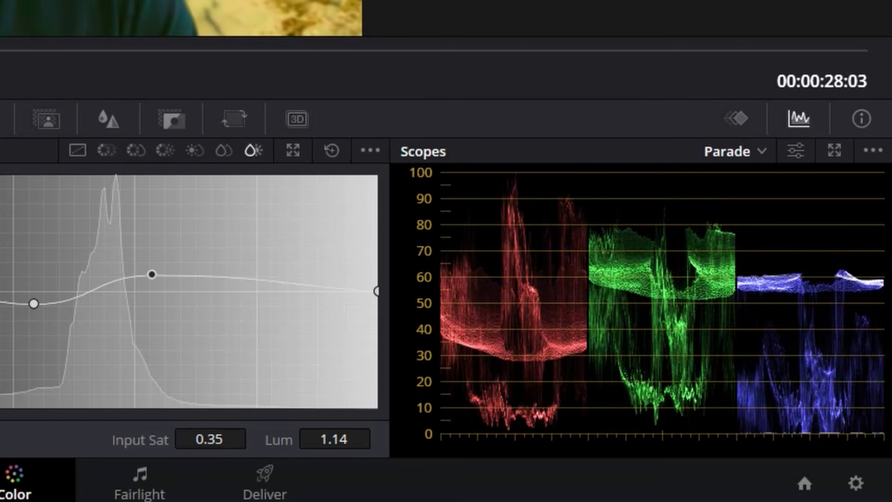
left_click(761, 150)
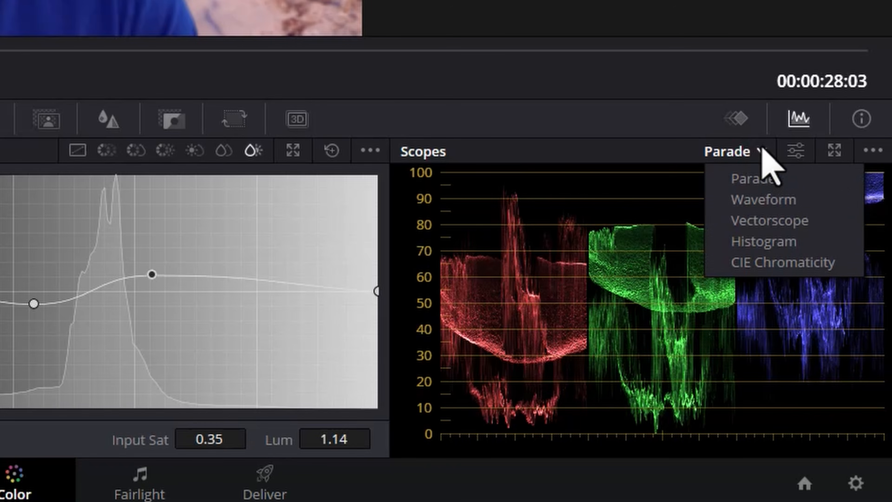
left_click(764, 242)
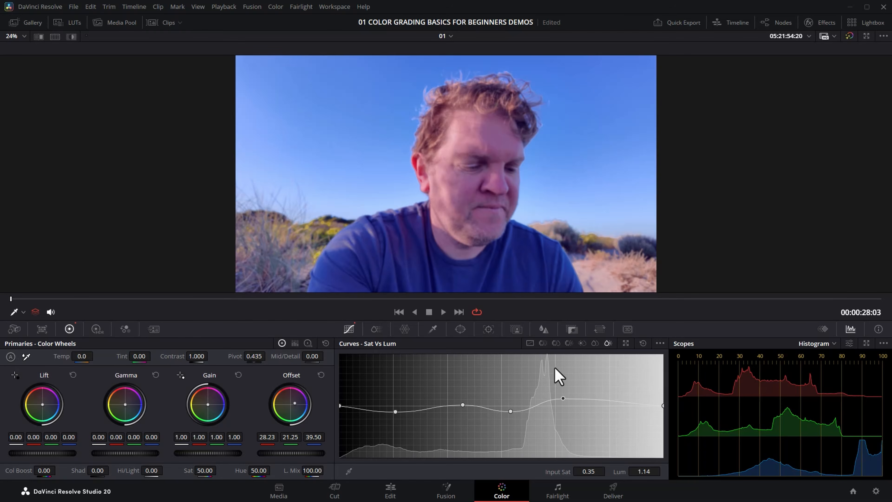
left_click_drag(356, 298, 325, 300)
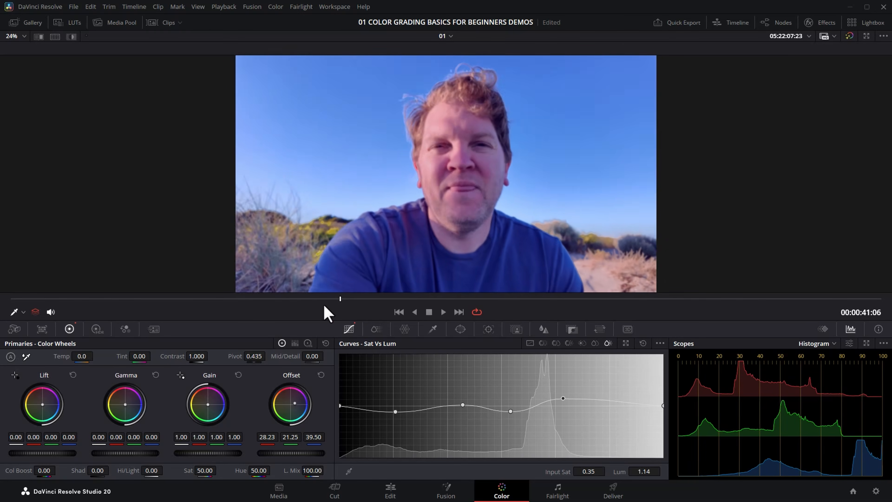
- Look through the Gallery, LUTs and Media Pool once more, ending on the Gallery
left_click(29, 23)
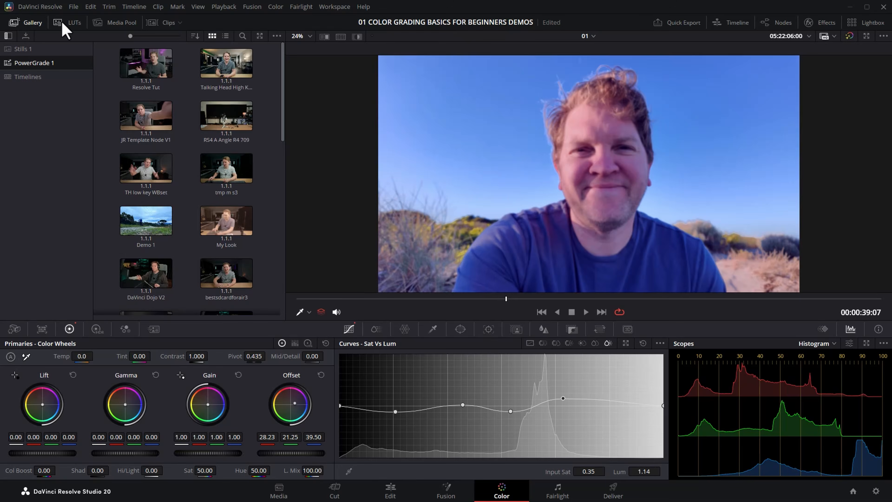
left_click(63, 23)
left_click(102, 24)
left_click(28, 23)
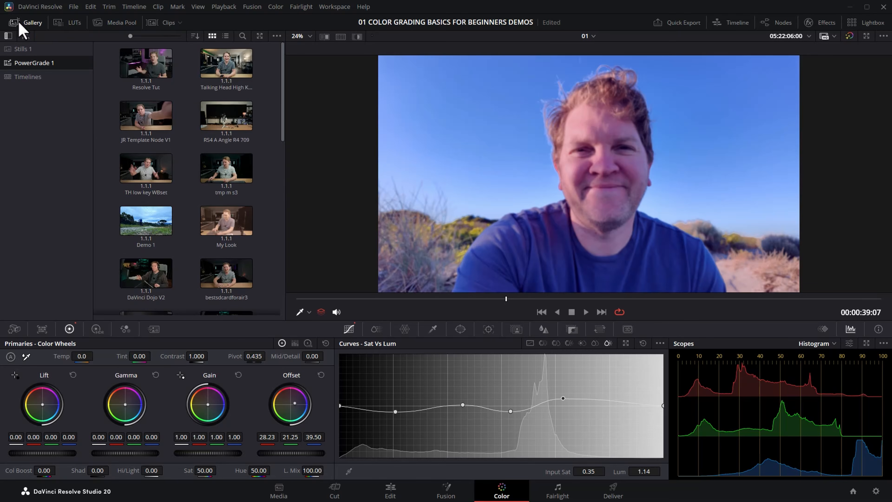